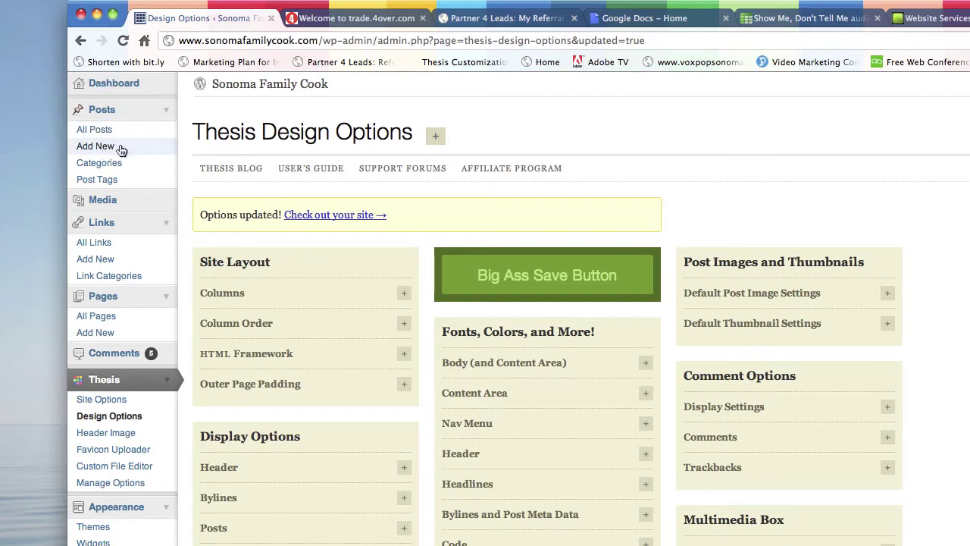
Create a new page titled 'Bartholomew Park' and put the cursor in its empty body.
{"action": "left_click", "coordinate": [95, 333]}
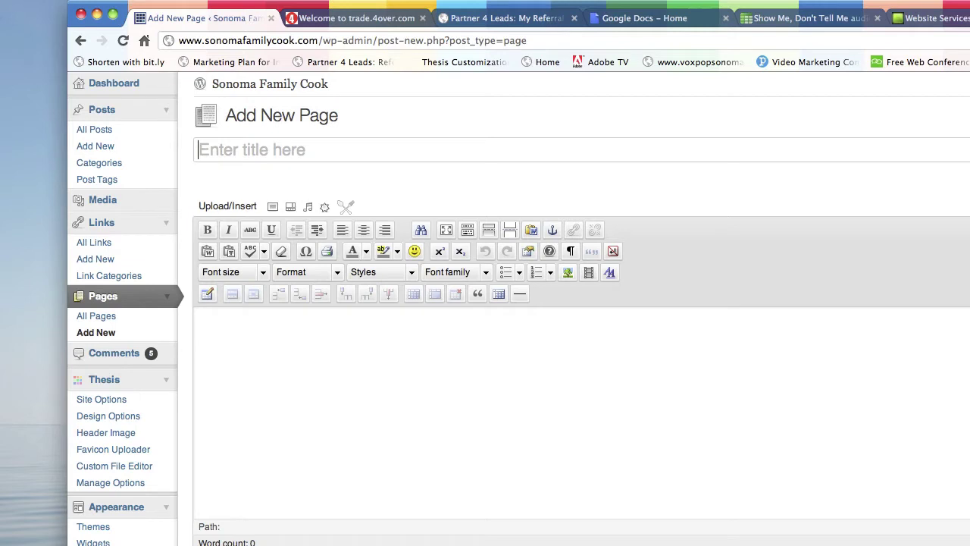
{"action": "key", "text": "shift"}
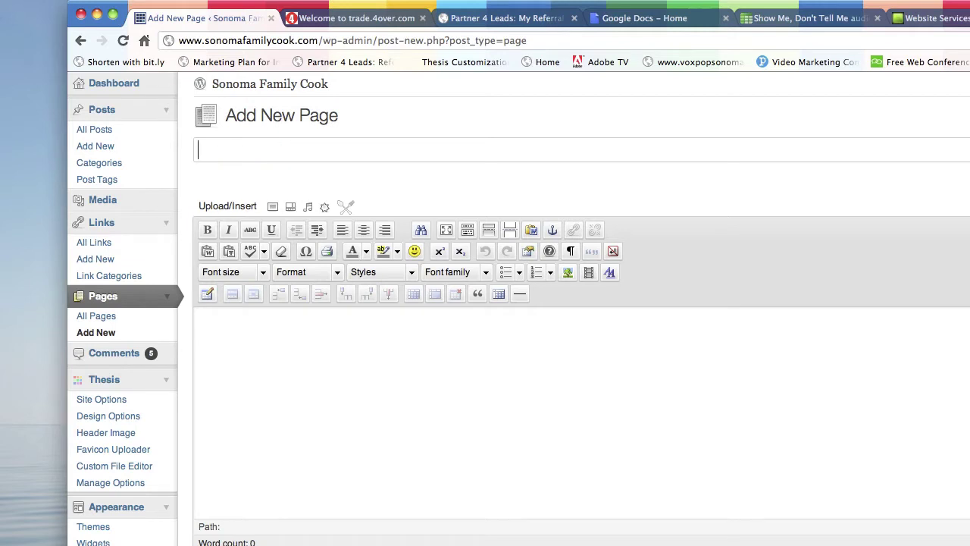
{"action": "type", "text": "Bartholomew Park"}
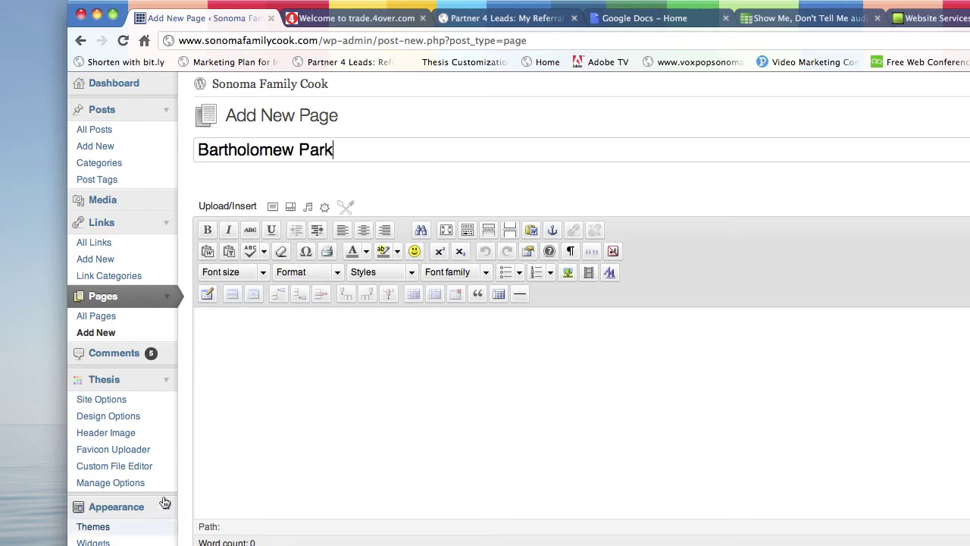
{"action": "left_click", "coordinate": [278, 364]}
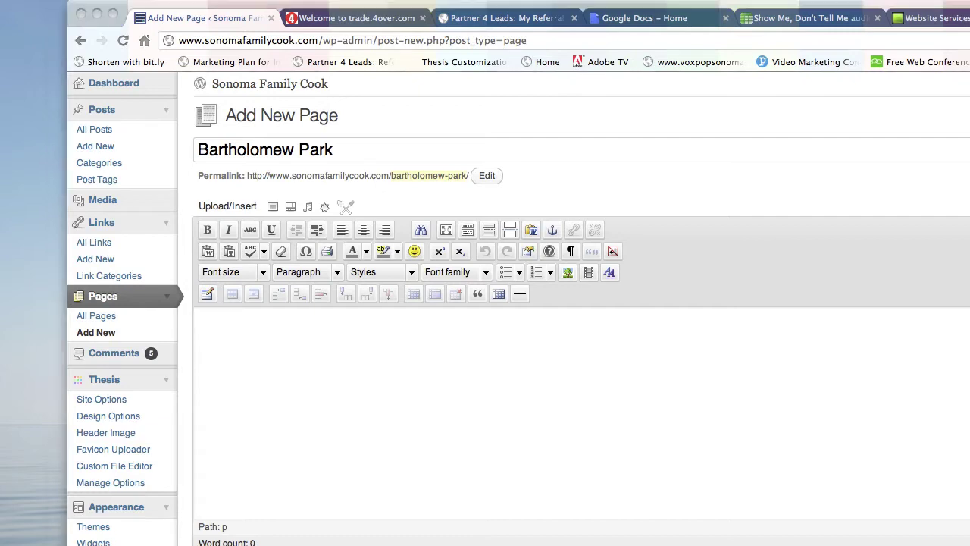
{"action": "key", "text": "super+Tab"}
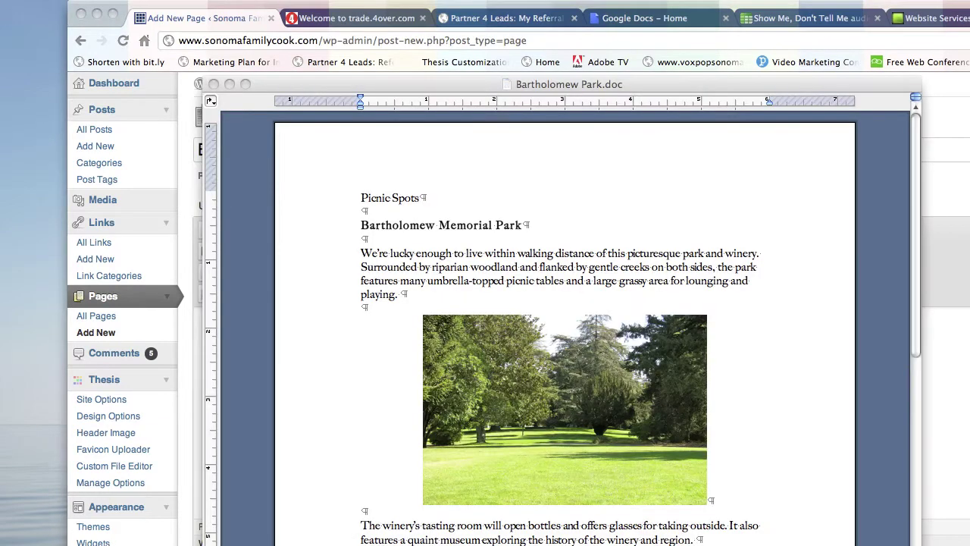
Paste the 'Bartholomew Memorial Park' heading and first paragraph from Word, removing the header lines and Picnic Spots.
{"action": "left_click", "coordinate": [365, 280]}
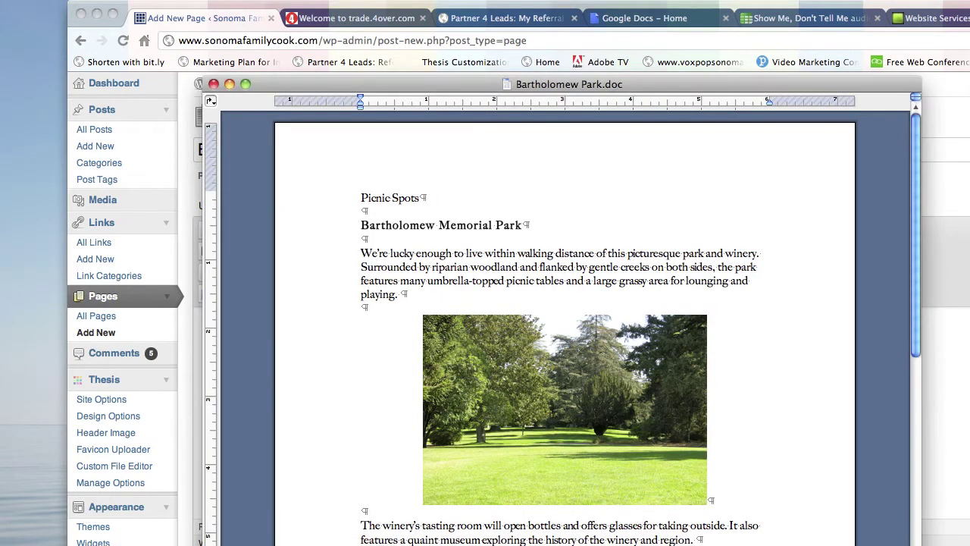
{"action": "left_click_drag", "start_coordinate": [361, 197], "coordinate": [409, 295]}
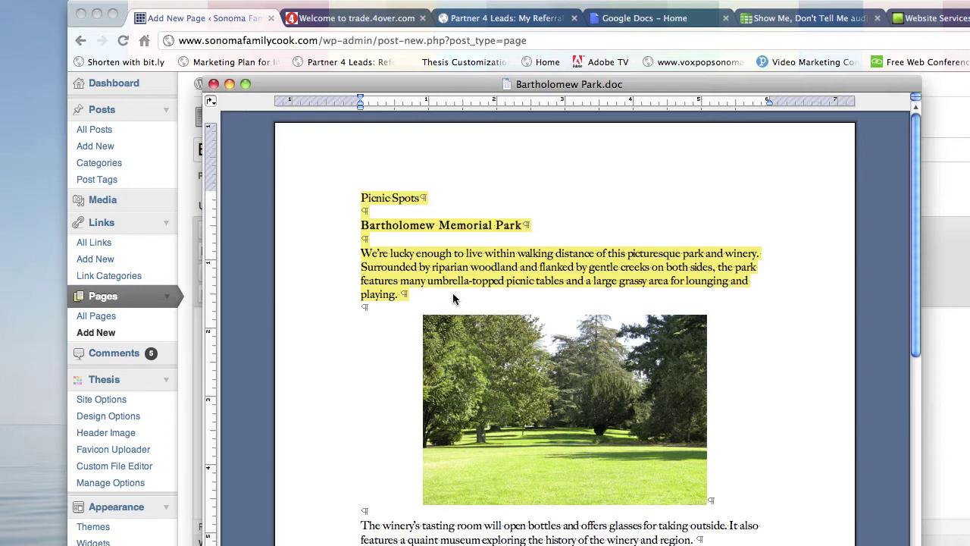
{"action": "key", "text": "super+Tab"}
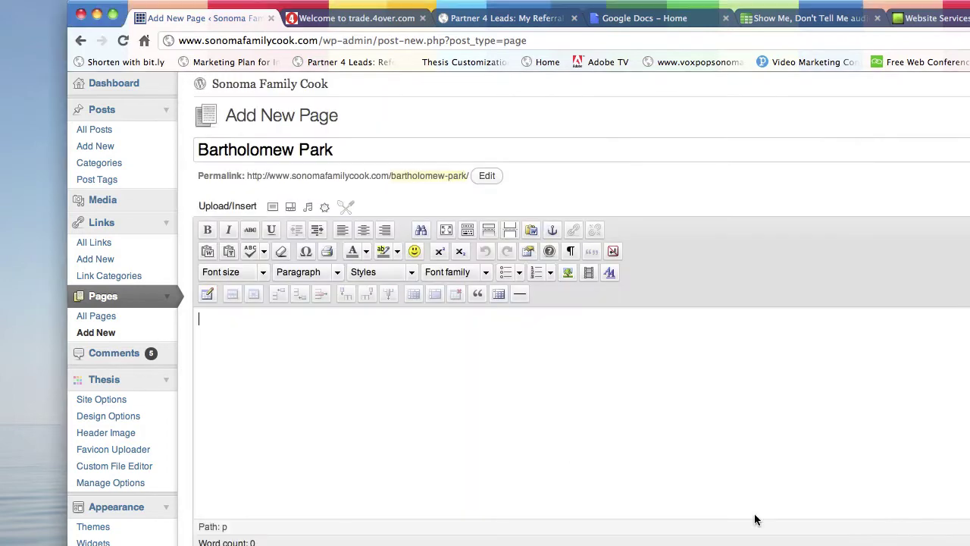
{"action": "left_click", "coordinate": [207, 253]}
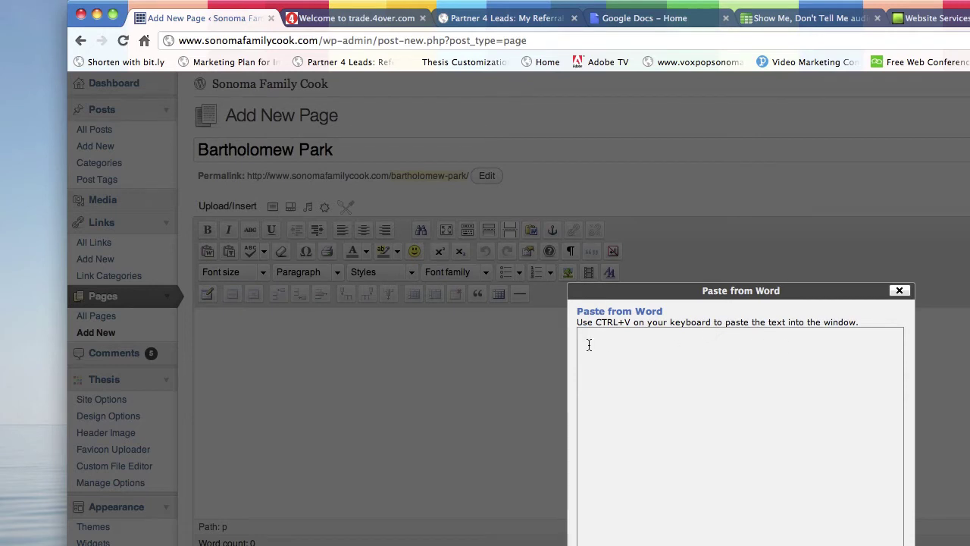
{"action": "key", "text": "super+v"}
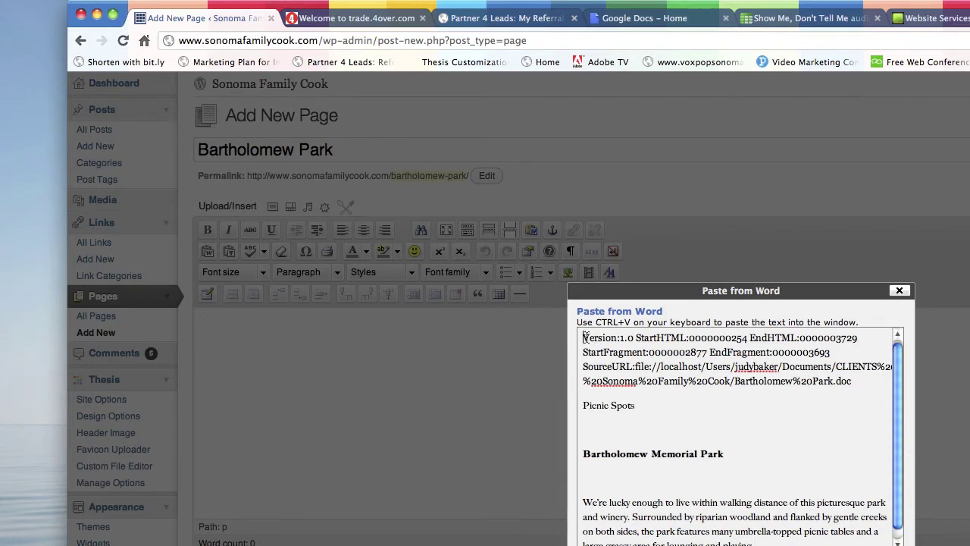
{"action": "left_click_drag", "start_coordinate": [581, 337], "coordinate": [859, 442]}
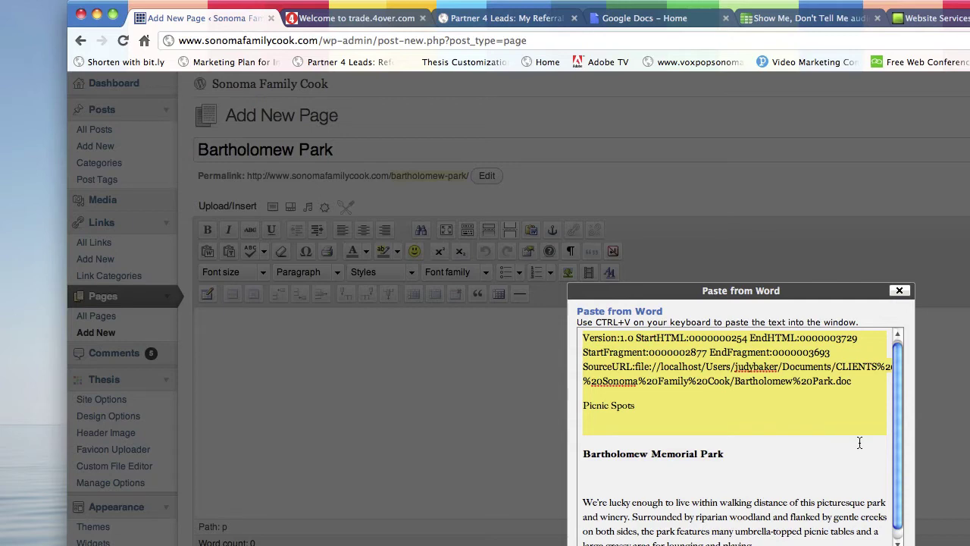
{"action": "key", "text": "BackSpace"}
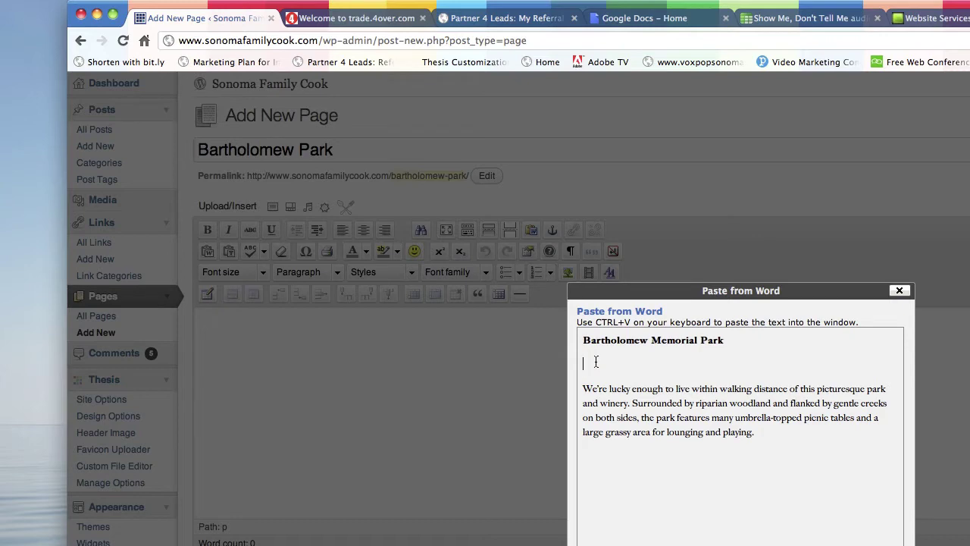
{"action": "key", "text": "BackSpace"}
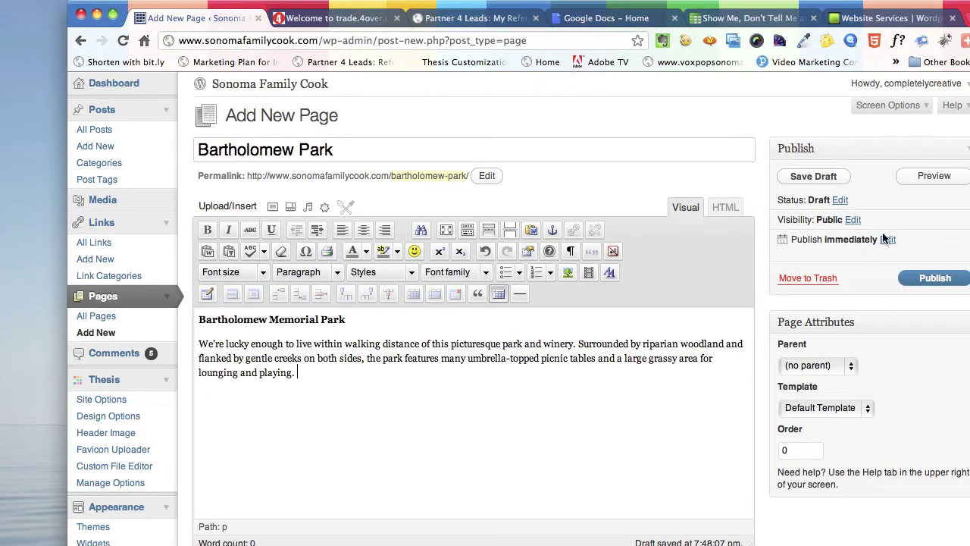
Preview the Bartholomew Park draft in a new tab, then go back to the editor.
{"action": "left_click", "coordinate": [934, 177]}
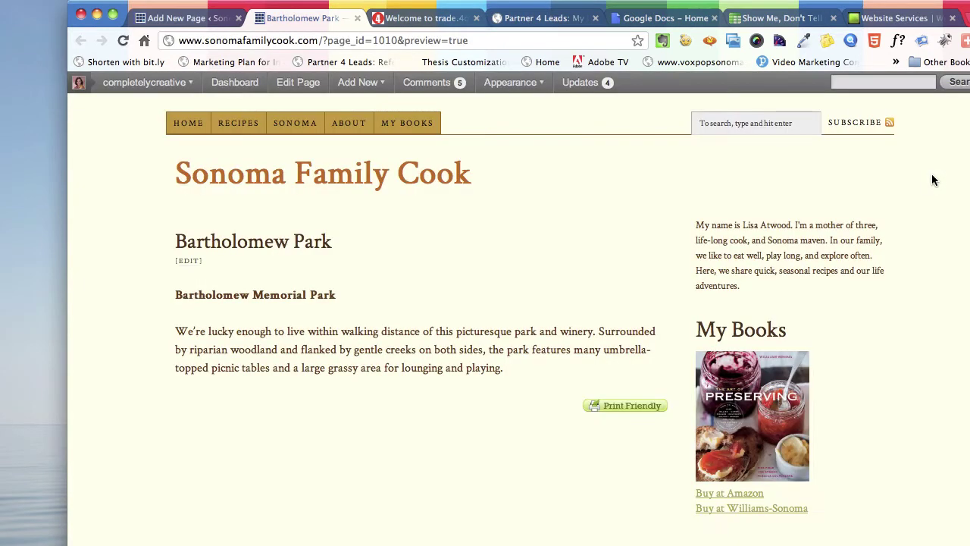
{"action": "left_click", "coordinate": [200, 21]}
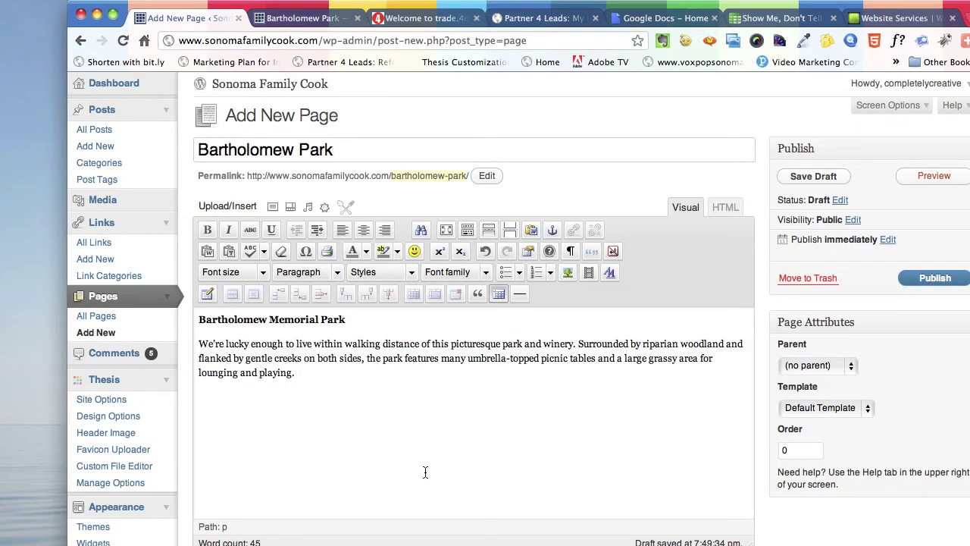
Add the winery tasting-room paragraph from Word below the first paragraph, stripping the pasted header lines.
{"action": "left_click", "coordinate": [315, 371]}
{"action": "key", "text": "Return"}
{"action": "key", "text": "super+Tab"}
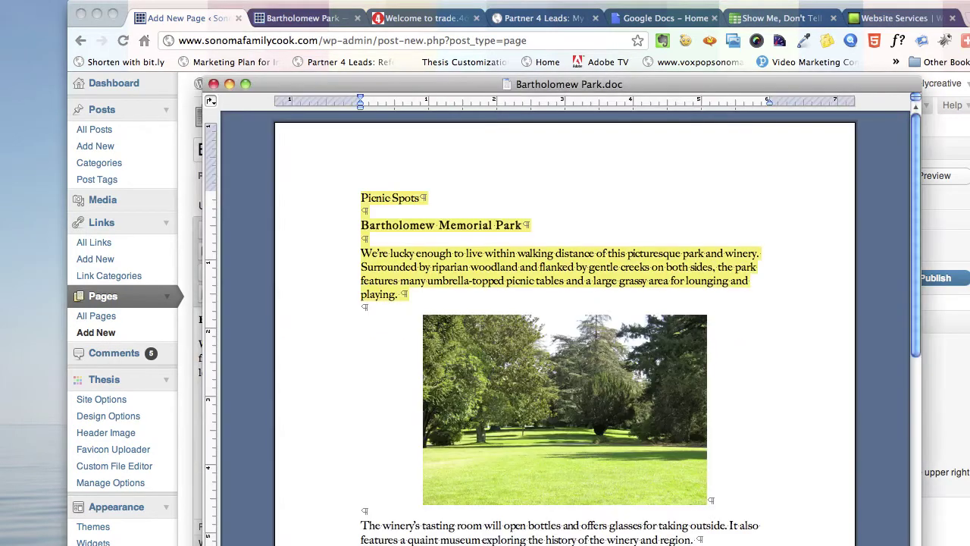
{"action": "left_click_drag", "start_coordinate": [360, 525], "coordinate": [703, 539]}
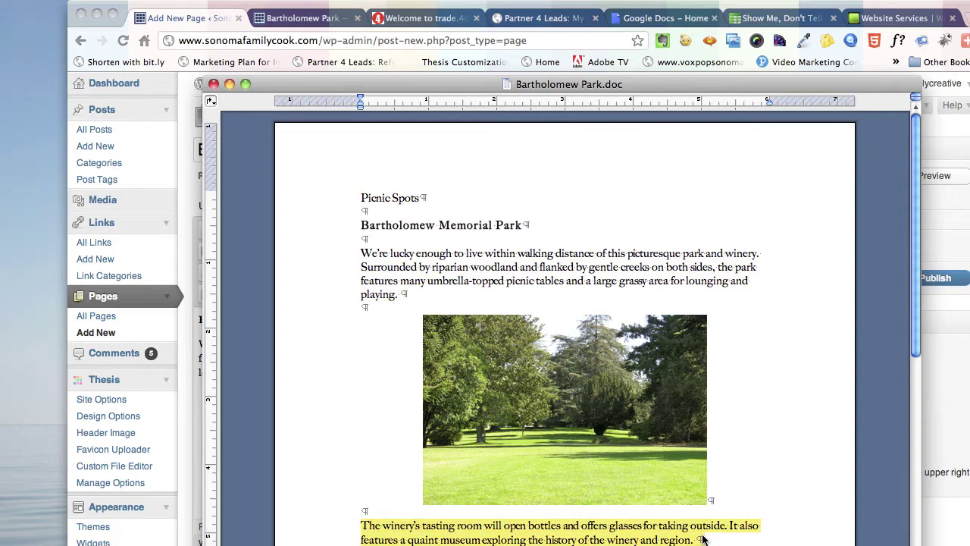
{"action": "key", "text": "super+Tab"}
{"action": "left_click", "coordinate": [531, 251]}
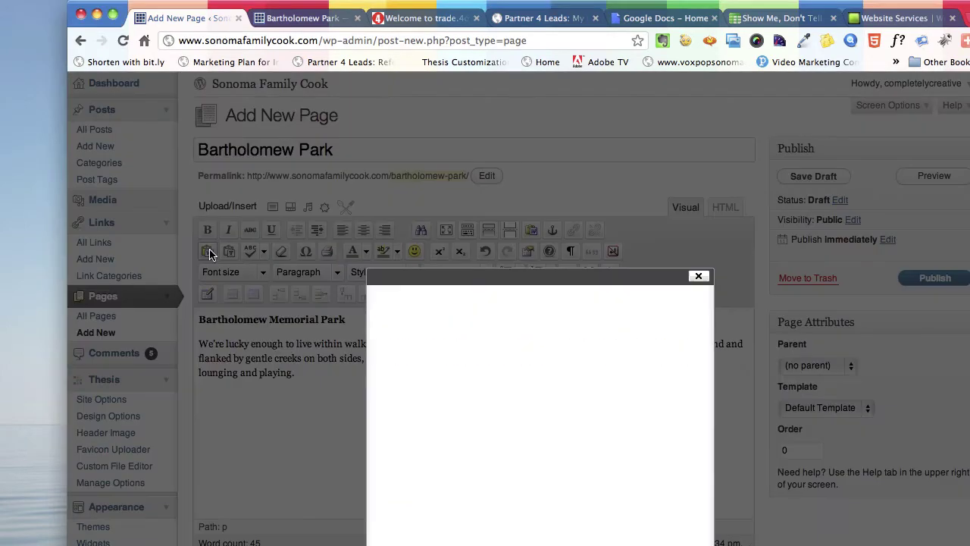
{"action": "key", "text": "super+v"}
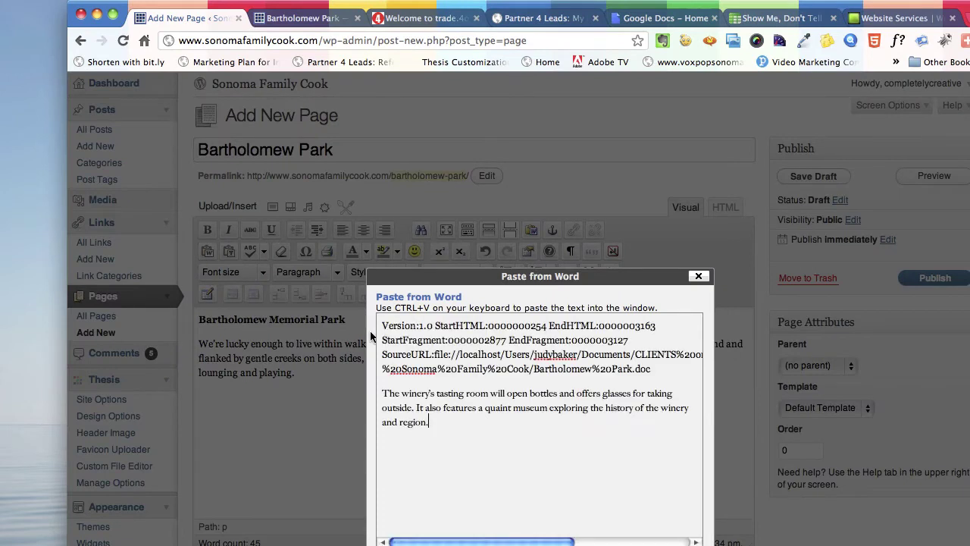
{"action": "left_click_drag", "start_coordinate": [664, 372], "coordinate": [371, 316]}
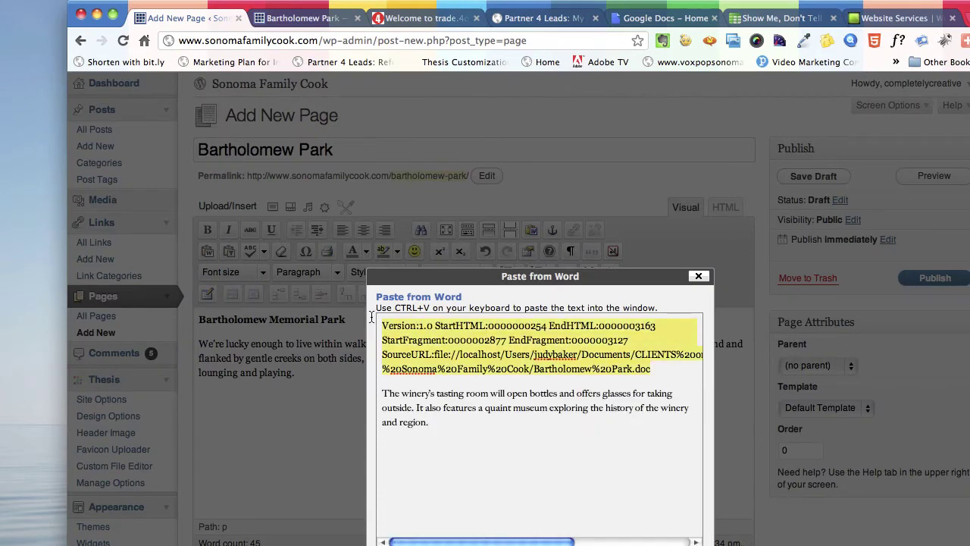
{"action": "key", "text": "BackSpace"}
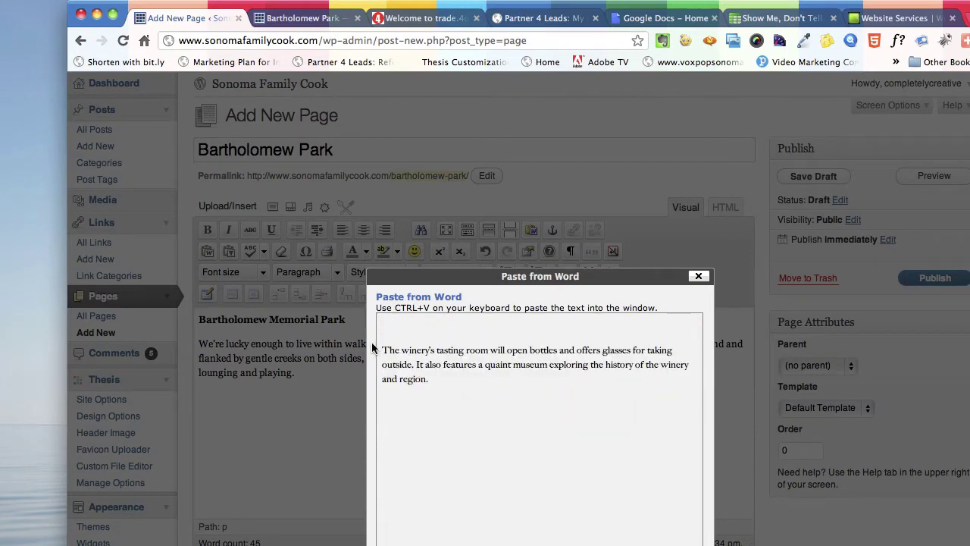
{"action": "key", "text": "BackSpace"}
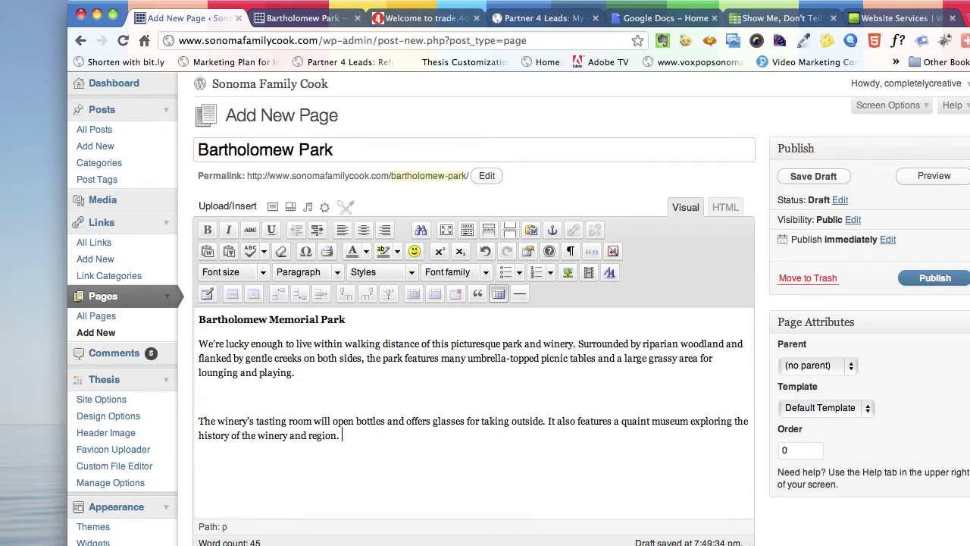
{"action": "key", "text": "super+Tab"}
Copy the rest of the park description from Word into Paste from Word and delete its header lines.
{"action": "scroll", "coordinate": [564, 326], "scroll_direction": "down", "scroll_amount": 3}
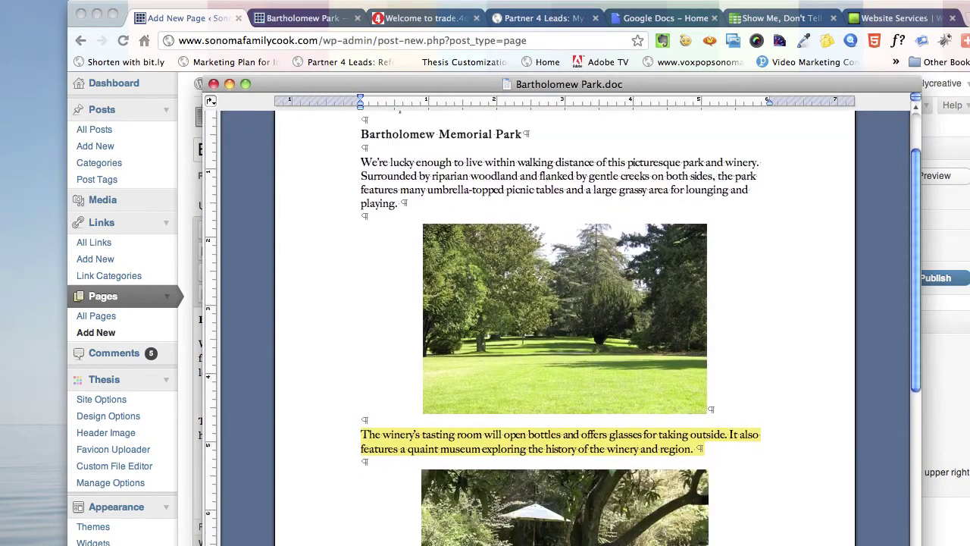
{"action": "scroll", "coordinate": [564, 325], "scroll_direction": "down", "scroll_amount": 4}
{"action": "key", "text": "shift+Down"}
{"action": "key", "text": "shift+Down"}
{"action": "key", "text": "shift+Down"}
{"action": "key", "text": "shift+Down"}
{"action": "key", "text": "shift+Down"}
{"action": "key", "text": "shift+Down"}
{"action": "key", "text": "shift+Down"}
{"action": "key", "text": "shift+Down"}
{"action": "key", "text": "shift+Down"}
{"action": "key", "text": "shift+Down"}
{"action": "key", "text": "shift+Down"}
{"action": "key", "text": "shift+Down"}
{"action": "key", "text": "shift+Down"}
{"action": "key", "text": "shift+Down"}
{"action": "key", "text": "shift+Down"}
{"action": "key", "text": "shift+Down"}
{"action": "key", "text": "shift+Down"}
{"action": "key", "text": "shift+Down"}
{"action": "key", "text": "shift+Down"}
{"action": "key", "text": "shift+Down"}
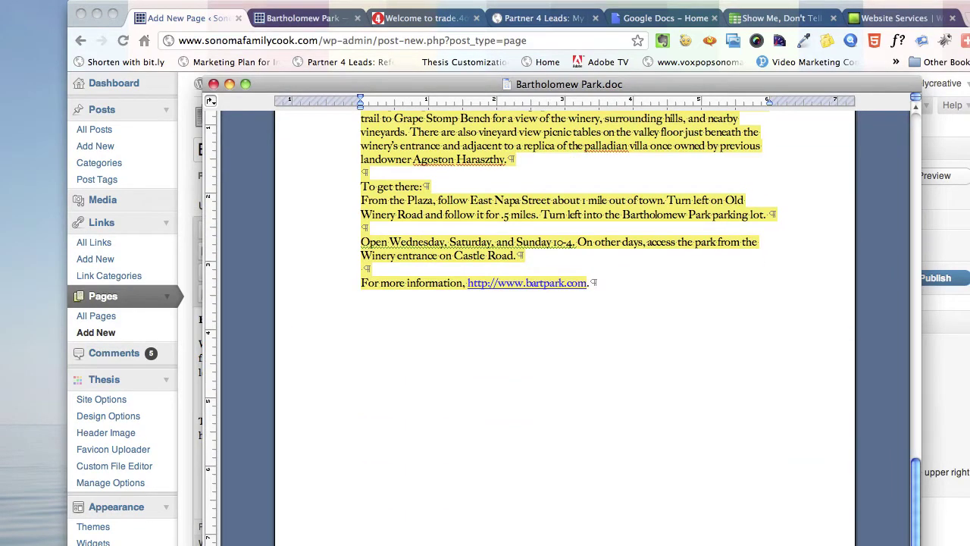
{"action": "key", "text": "shift+Down"}
{"action": "left_click", "coordinate": [936, 435]}
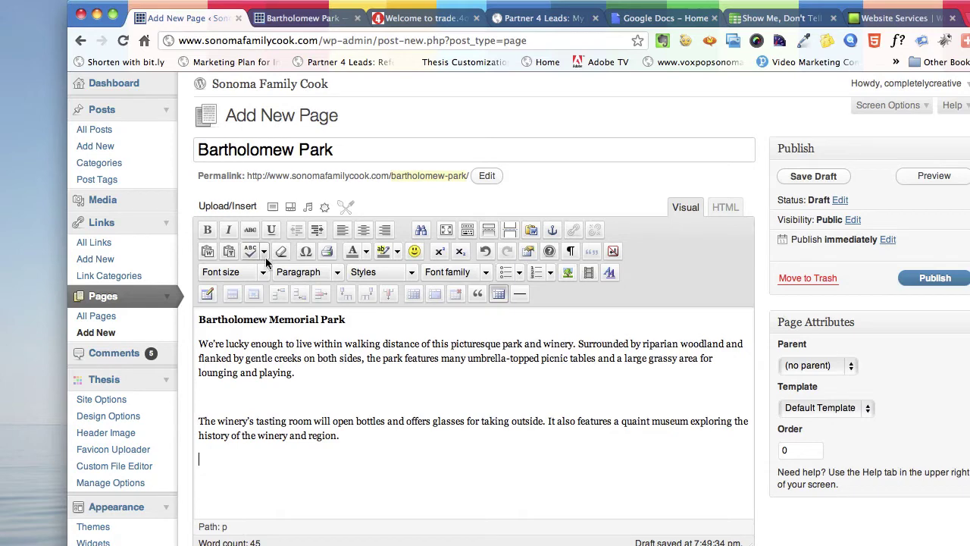
{"action": "left_click", "coordinate": [208, 252]}
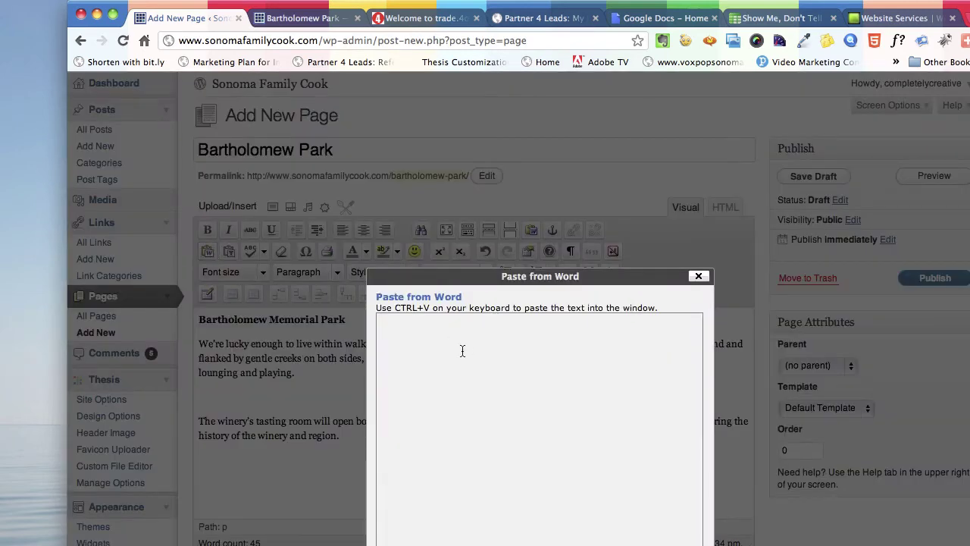
{"action": "key", "text": "ctrl+v"}
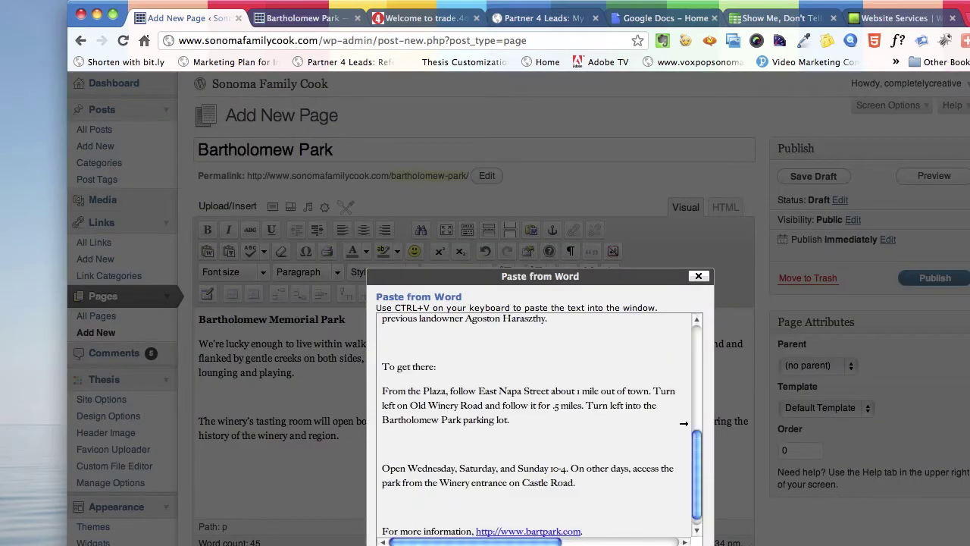
{"action": "left_click_drag", "start_coordinate": [699, 459], "coordinate": [703, 337]}
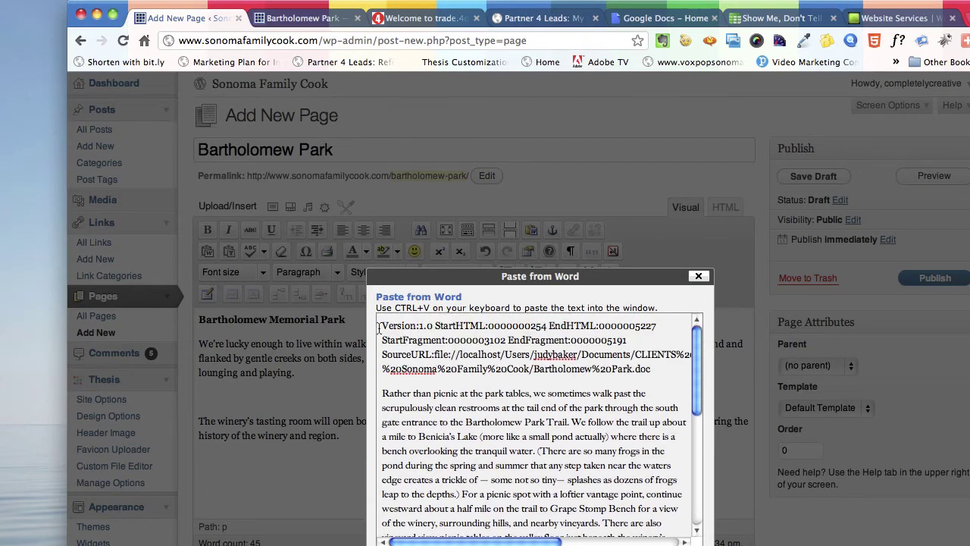
{"action": "left_click_drag", "start_coordinate": [381, 324], "coordinate": [679, 375]}
{"action": "key", "text": "BackSpace"}
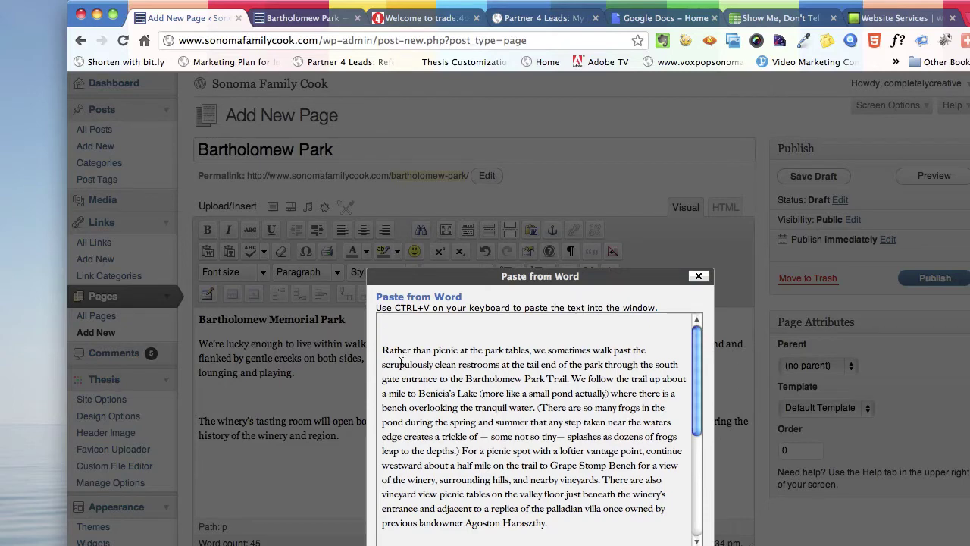
Remove the empty paragraphs, insert the cleaned text, and select the bartpark.com link.
{"action": "scroll", "coordinate": [419, 389], "scroll_direction": "down", "scroll_amount": 2}
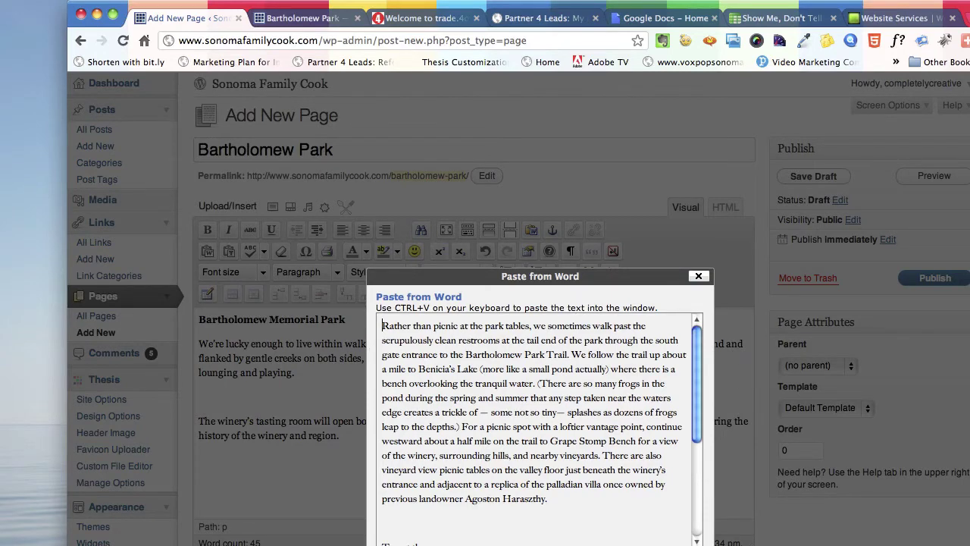
{"action": "scroll", "coordinate": [419, 389], "scroll_direction": "down", "scroll_amount": 8}
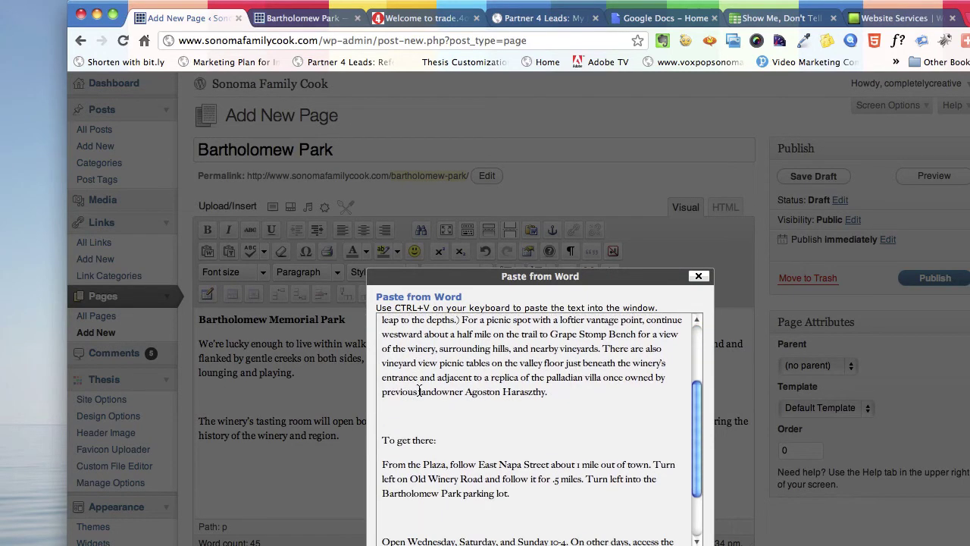
{"action": "scroll", "coordinate": [419, 391], "scroll_direction": "down", "scroll_amount": 3}
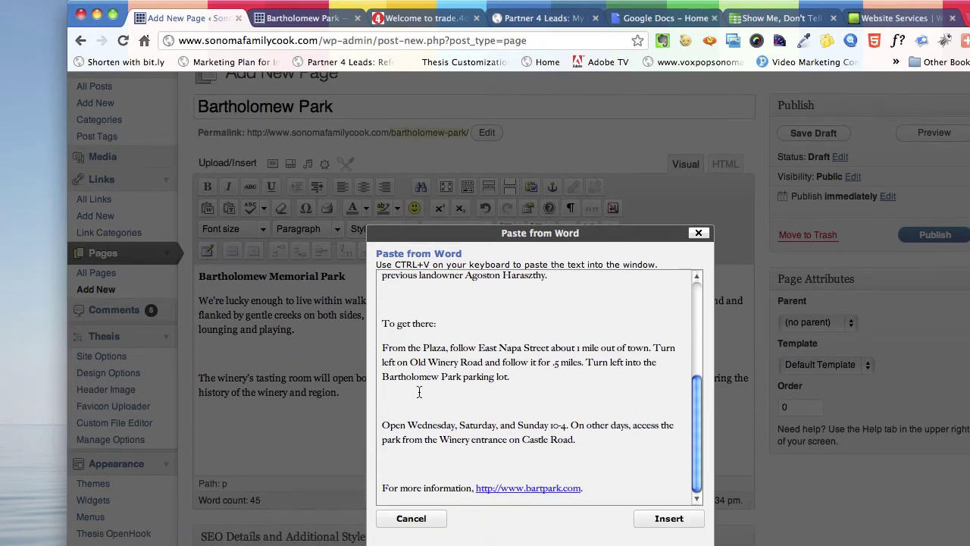
{"action": "left_click", "coordinate": [396, 463]}
{"action": "key", "text": "Up"}
{"action": "key", "text": "Up"}
{"action": "key", "text": "BackSpace"}
{"action": "key", "text": "Left"}
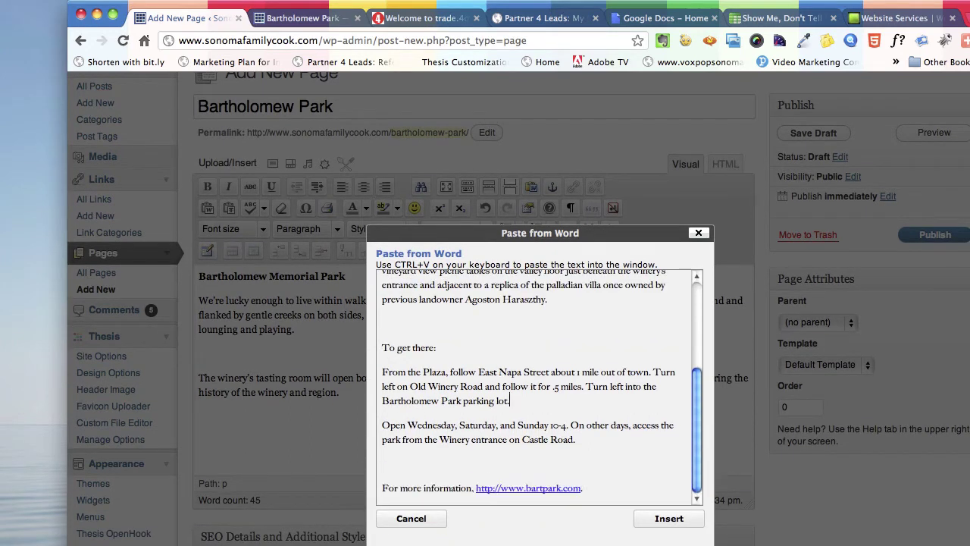
{"action": "key", "text": "Up"}
{"action": "key", "text": "Up"}
{"action": "key", "text": "Up"}
{"action": "key", "text": "Up"}
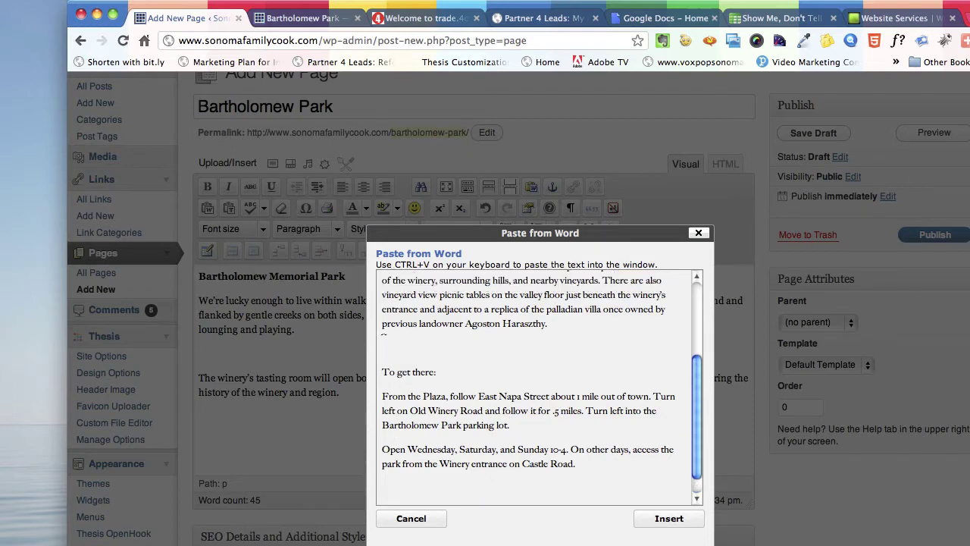
{"action": "key", "text": "BackSpace"}
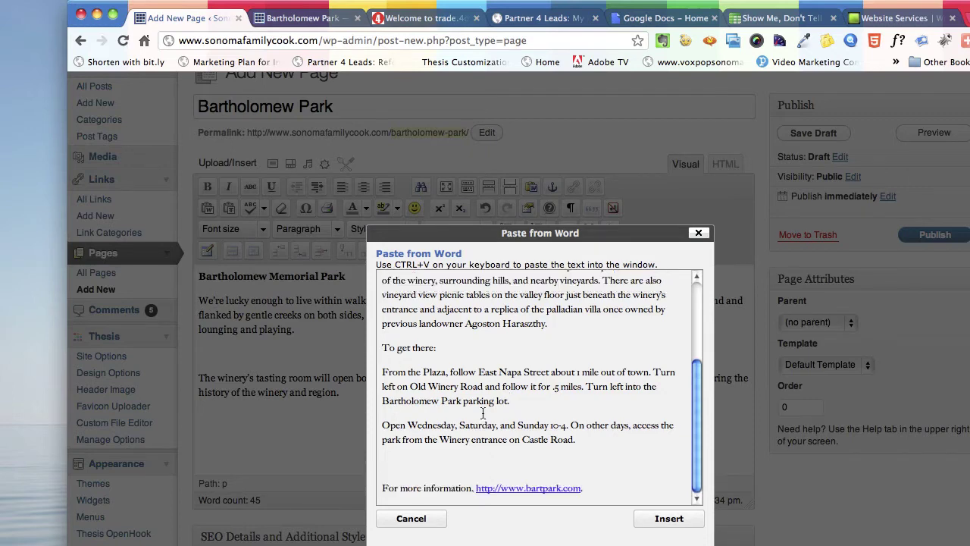
{"action": "scroll", "coordinate": [482, 413], "scroll_direction": "down", "scroll_amount": 1}
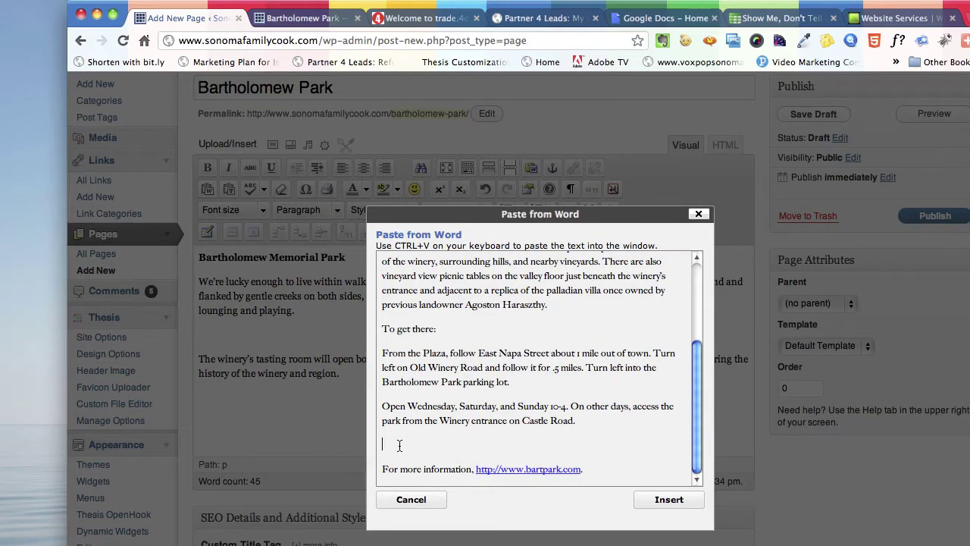
{"action": "key", "text": "BackSpace"}
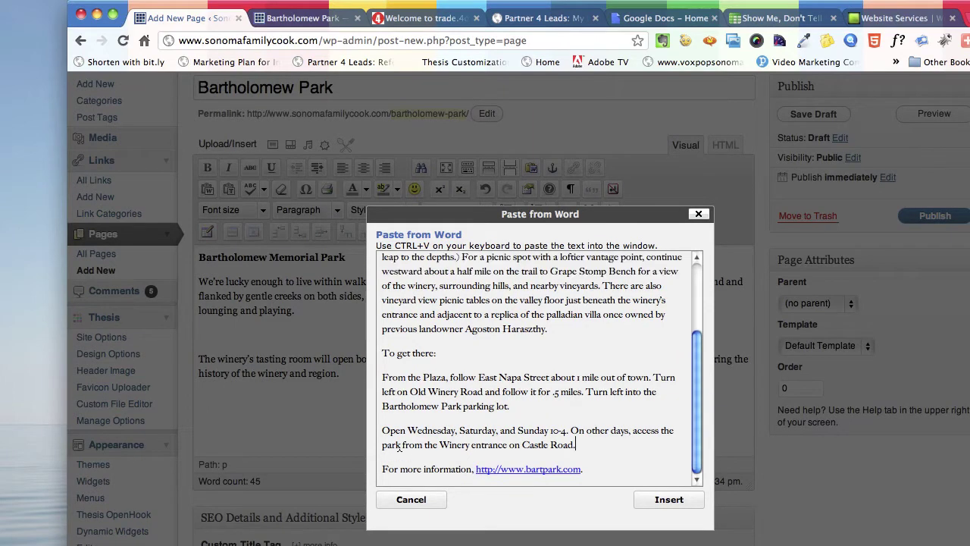
{"action": "left_click", "coordinate": [667, 500]}
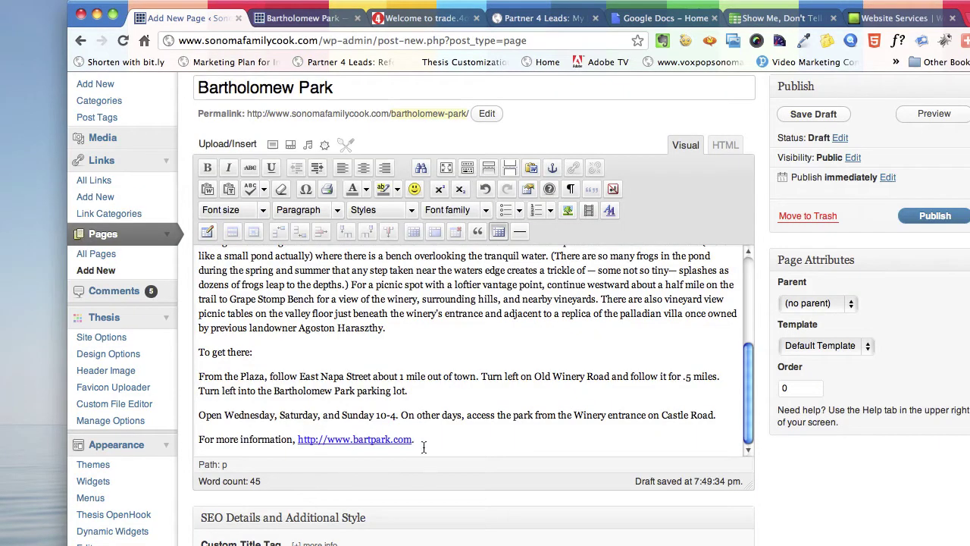
{"action": "double_click", "coordinate": [352, 442]}
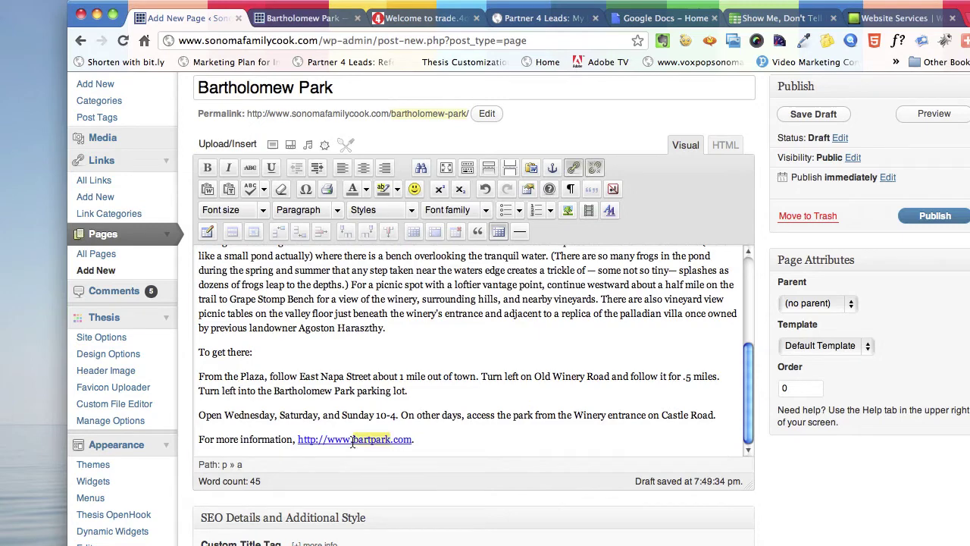
{"action": "left_click_drag", "start_coordinate": [298, 439], "coordinate": [412, 438]}
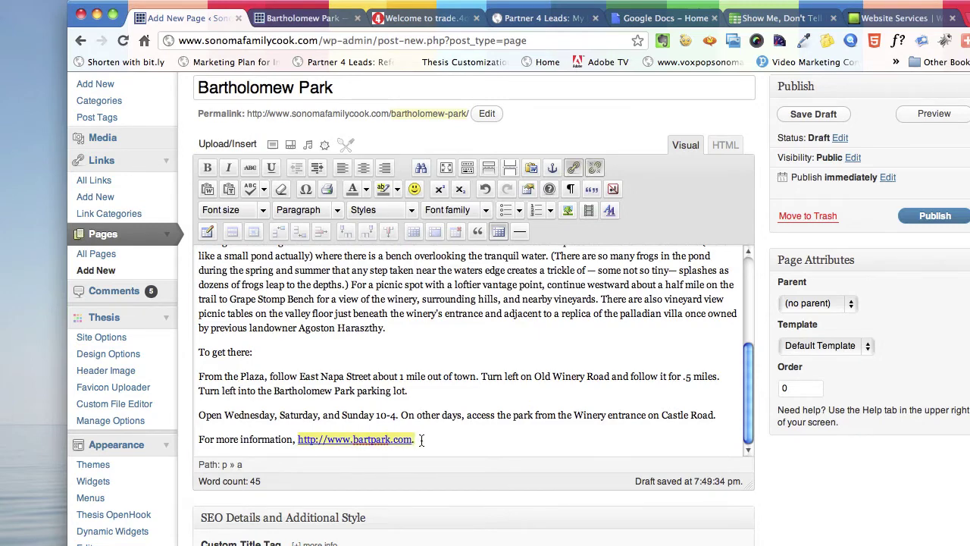
Check the draft's HTML source, switch back to Visual, and preview the draft.
{"action": "left_click", "coordinate": [719, 146]}
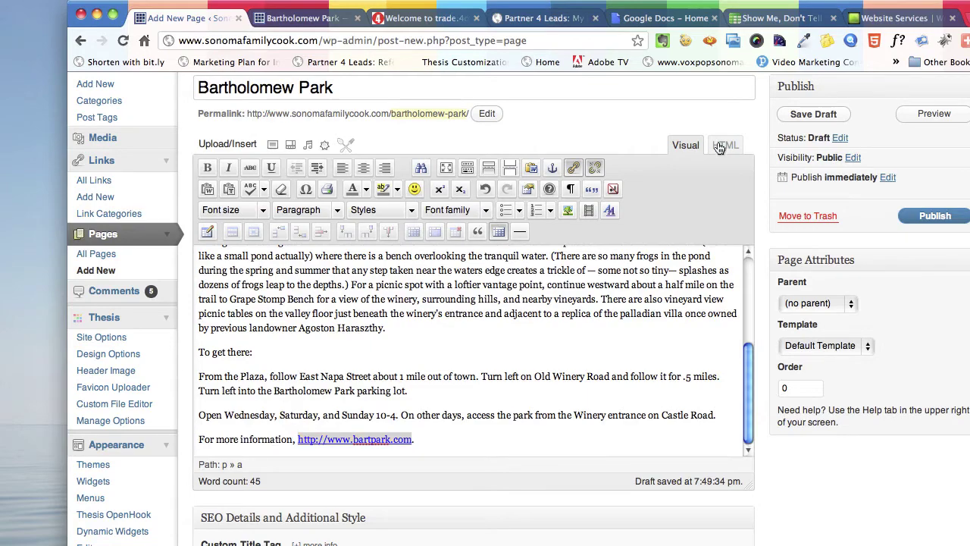
{"action": "left_click_drag", "start_coordinate": [748, 267], "coordinate": [748, 331]}
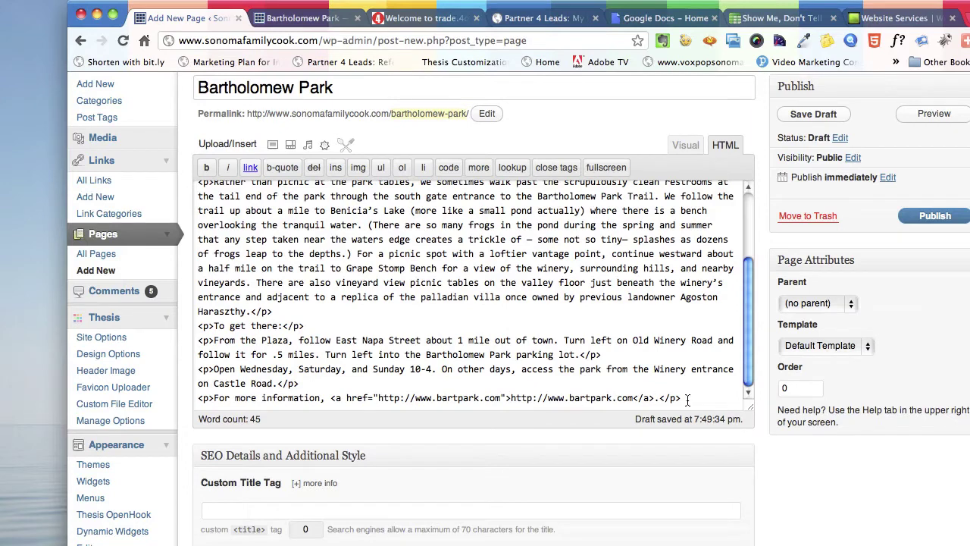
{"action": "left_click", "coordinate": [686, 147]}
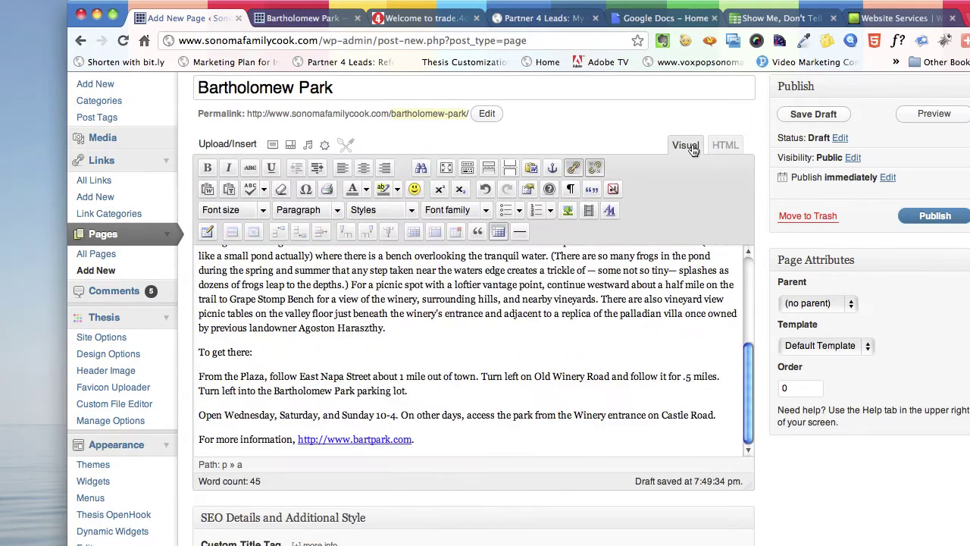
{"action": "left_click", "coordinate": [925, 115]}
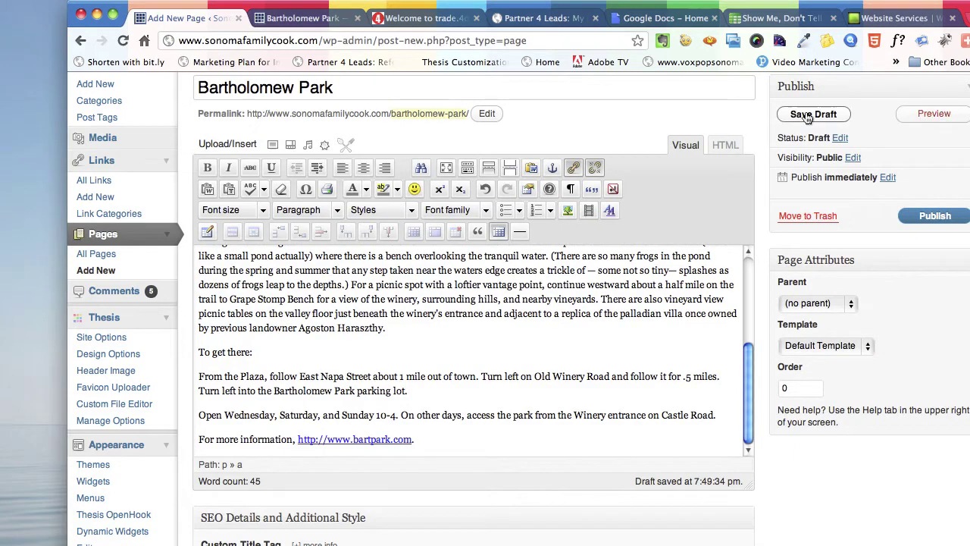
{"action": "left_click", "coordinate": [318, 21]}
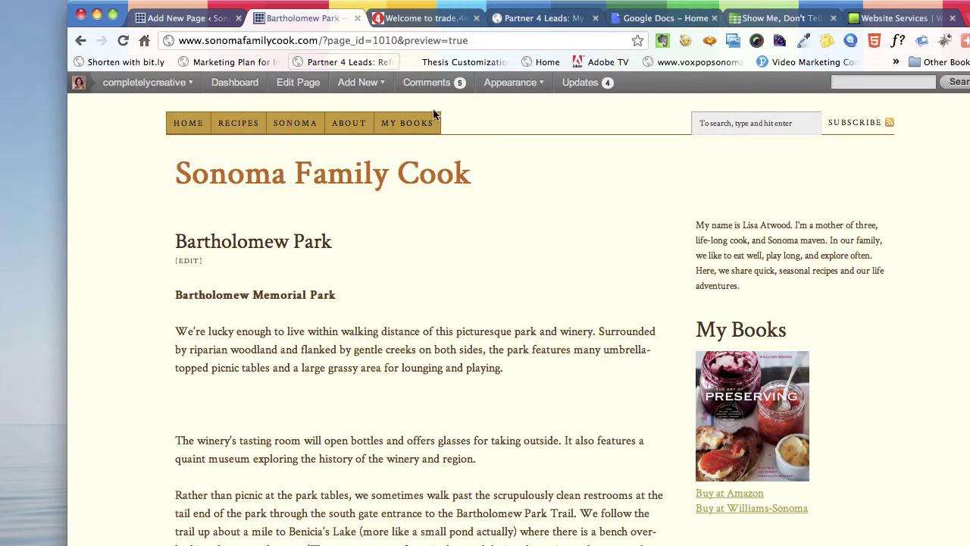
{"action": "scroll", "coordinate": [496, 326], "scroll_direction": "down", "scroll_amount": 3}
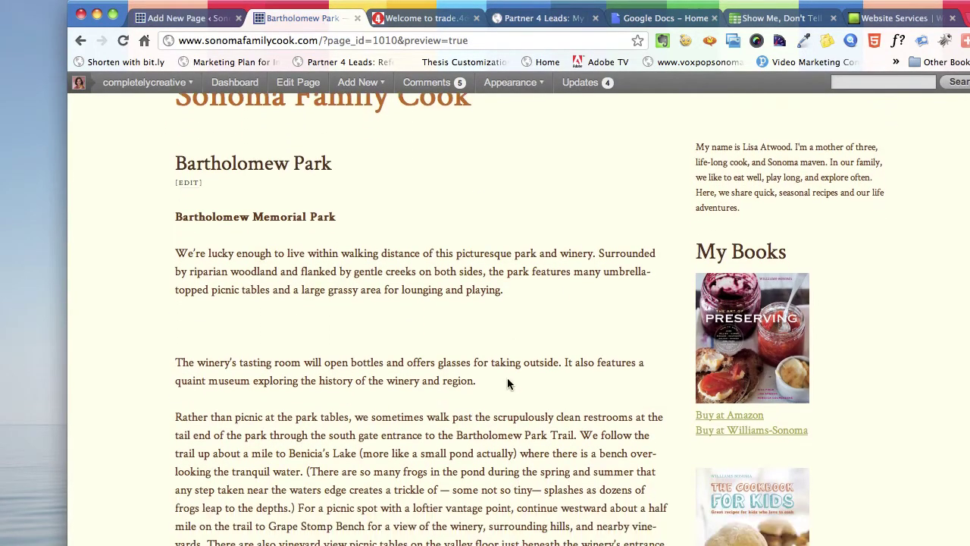
{"action": "scroll", "coordinate": [507, 384], "scroll_direction": "down", "scroll_amount": 2}
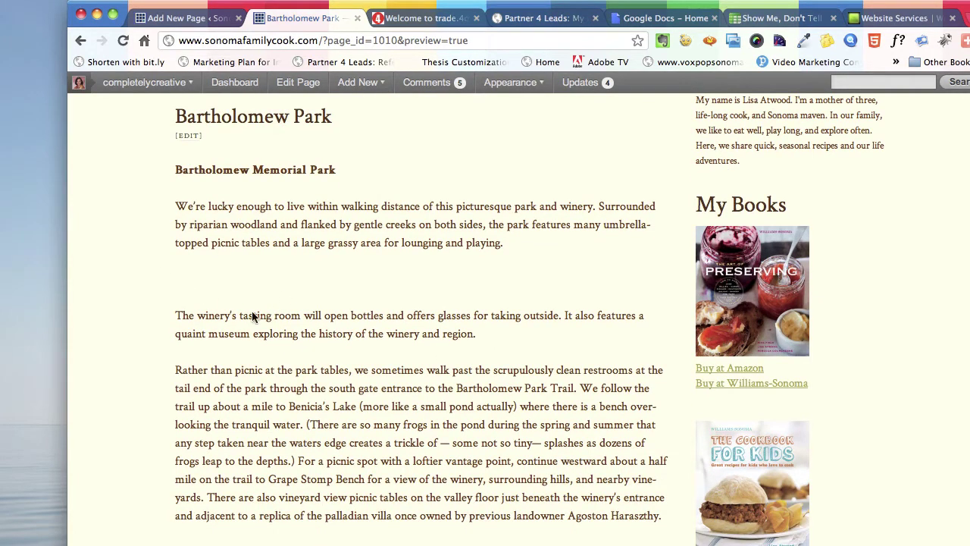
{"action": "scroll", "coordinate": [254, 317], "scroll_direction": "down", "scroll_amount": 5}
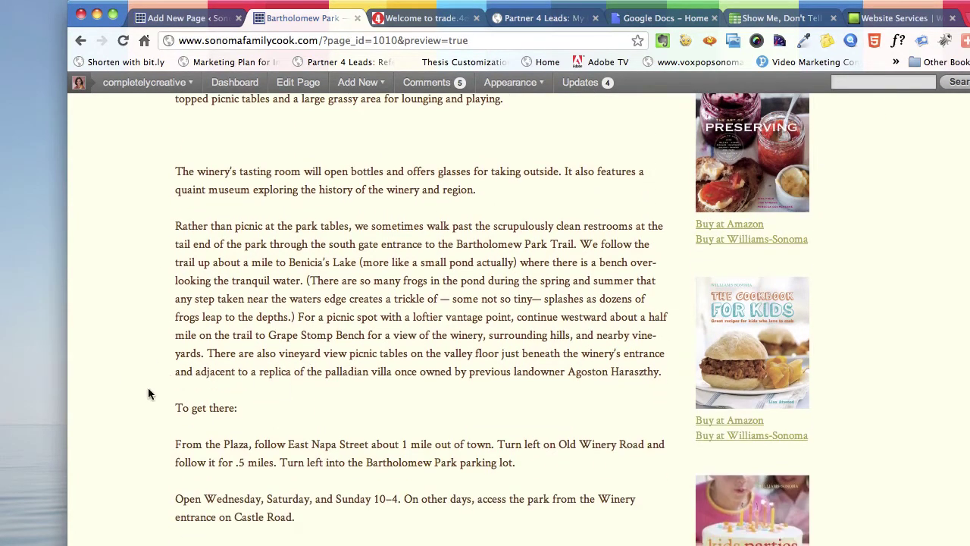
{"action": "scroll", "coordinate": [232, 443], "scroll_direction": "down", "scroll_amount": 1}
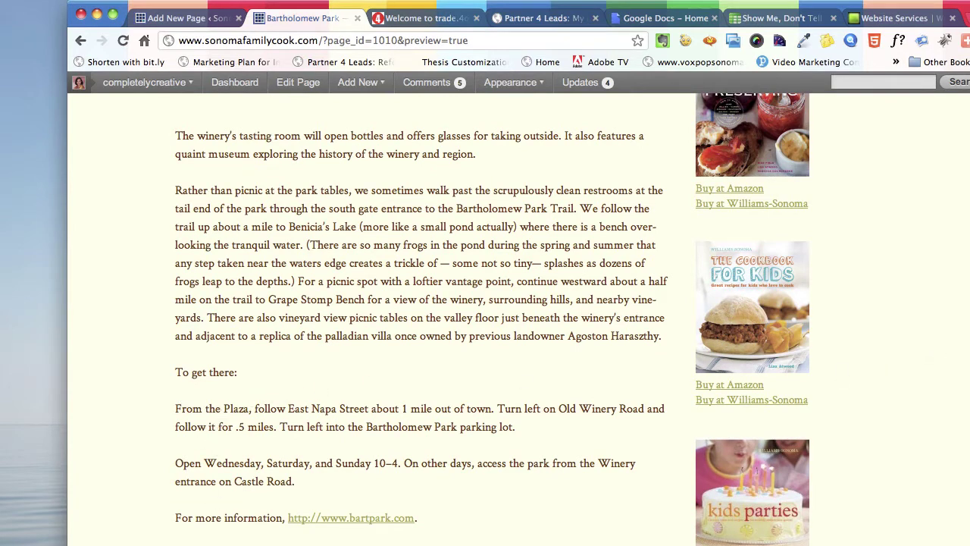
{"action": "scroll", "coordinate": [485, 303], "scroll_direction": "up", "scroll_amount": 5}
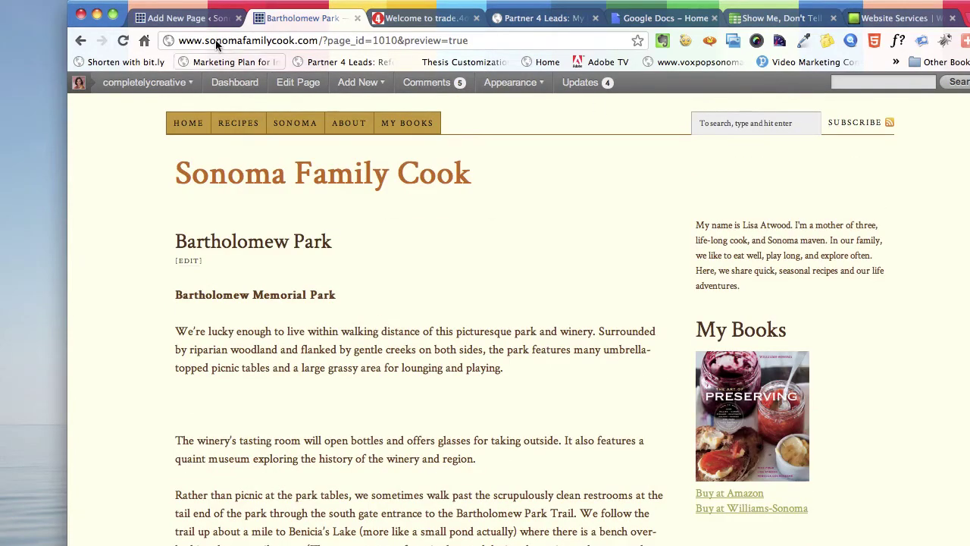
{"action": "left_click", "coordinate": [192, 23]}
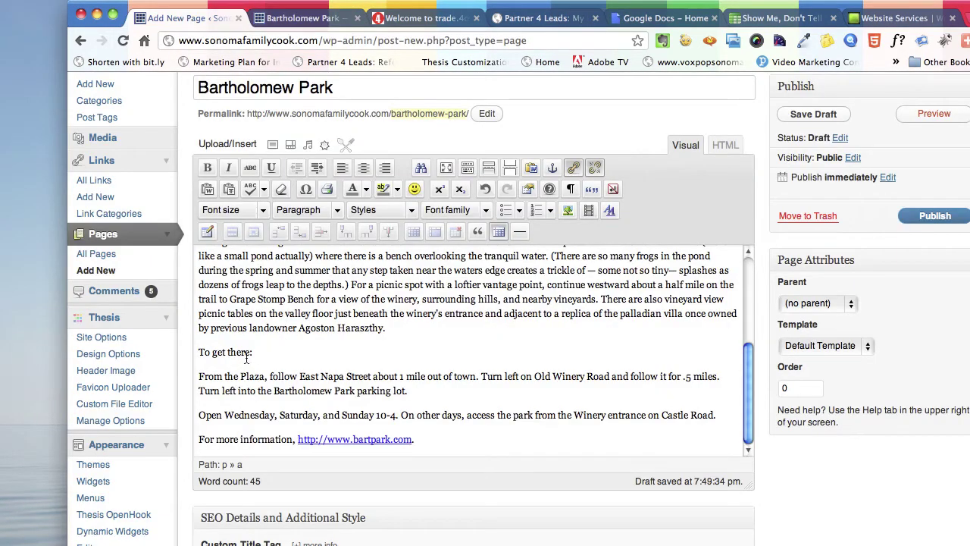
Unbold 'Bartholomew Memorial Park' and make it a Heading 2.
{"action": "scroll", "coordinate": [254, 363], "scroll_direction": "up", "scroll_amount": 3}
{"action": "scroll", "coordinate": [254, 364], "scroll_direction": "up", "scroll_amount": 6}
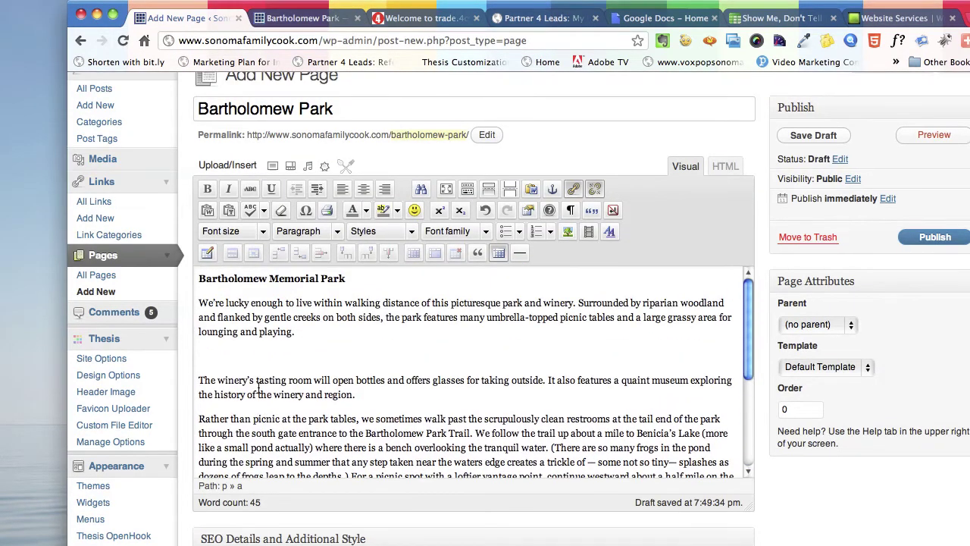
{"action": "triple_click", "coordinate": [259, 274]}
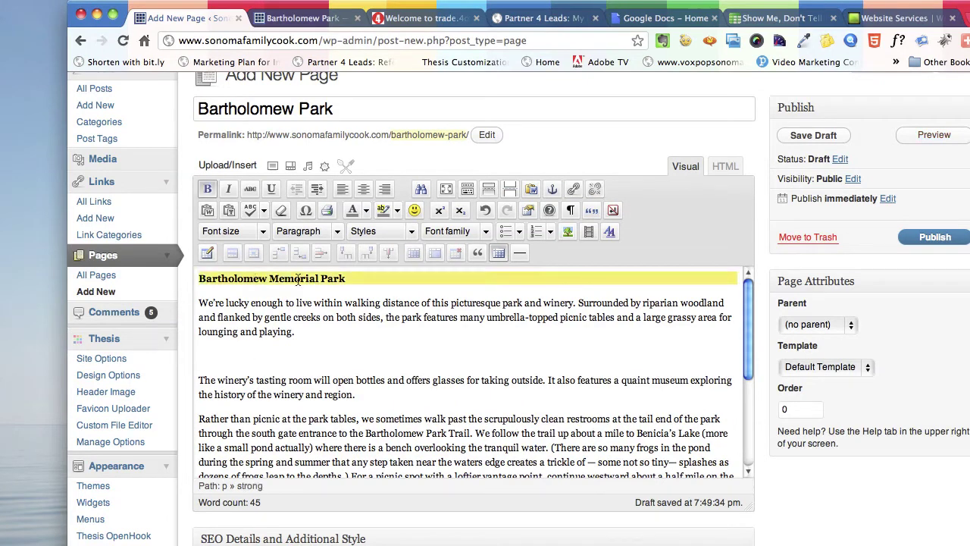
{"action": "left_click", "coordinate": [349, 279]}
{"action": "left_click_drag", "start_coordinate": [349, 279], "coordinate": [182, 281]}
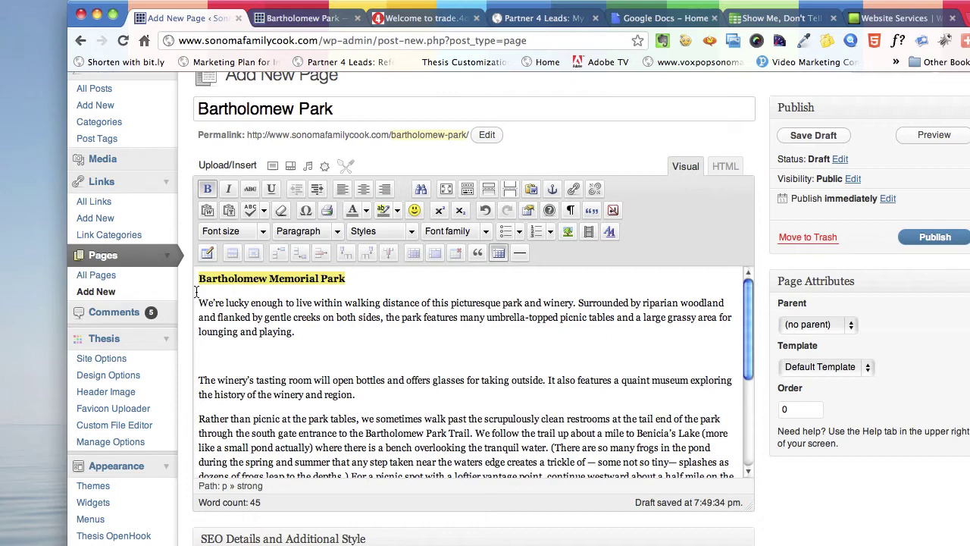
{"action": "left_click", "coordinate": [209, 189]}
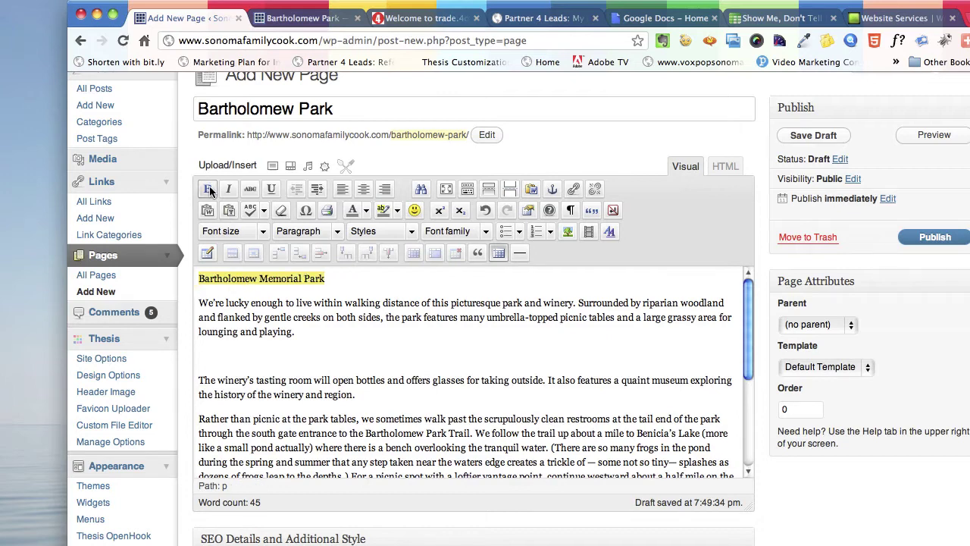
{"action": "left_click", "coordinate": [336, 232]}
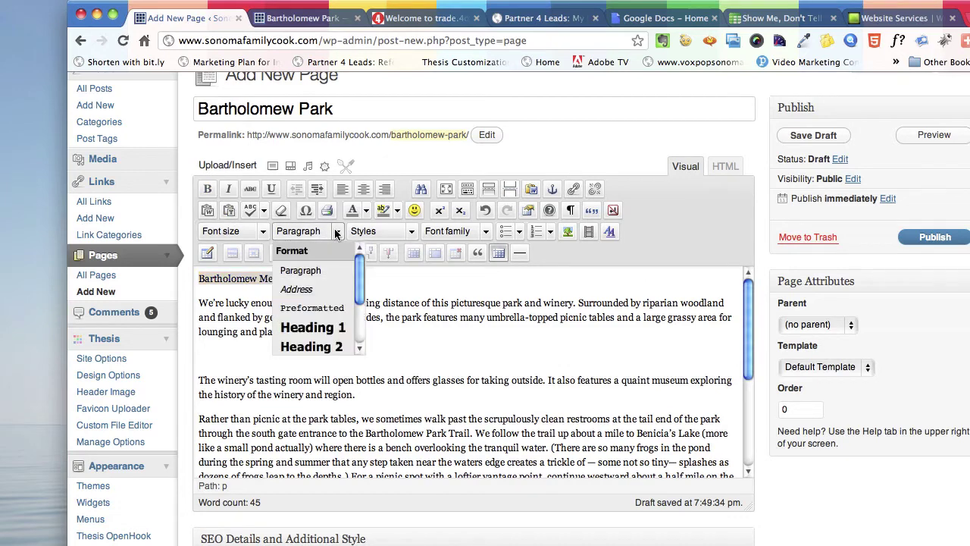
{"action": "left_click", "coordinate": [344, 349]}
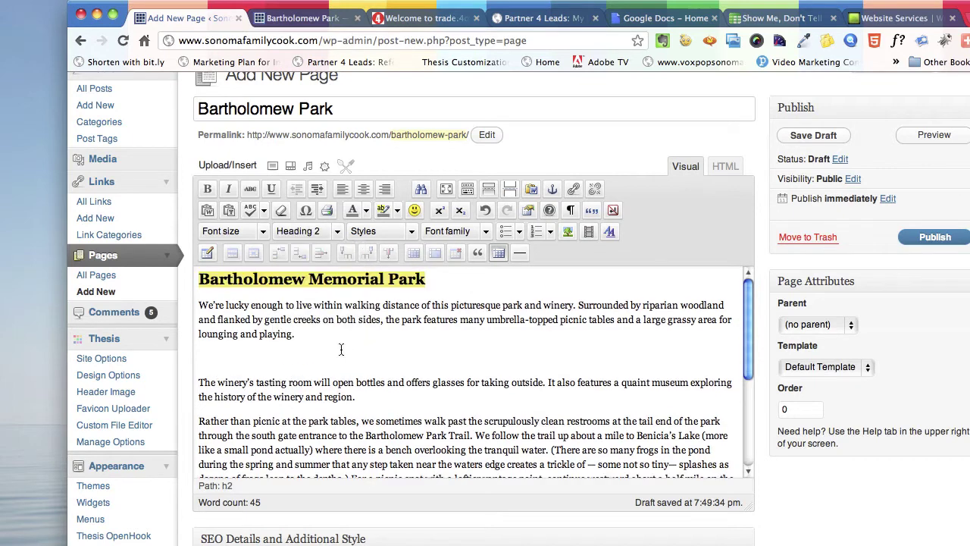
Make 'To get there:' a Heading 3 and review the page.
{"action": "scroll", "coordinate": [336, 379], "scroll_direction": "down", "scroll_amount": 3}
{"action": "scroll", "coordinate": [336, 379], "scroll_direction": "down", "scroll_amount": 2}
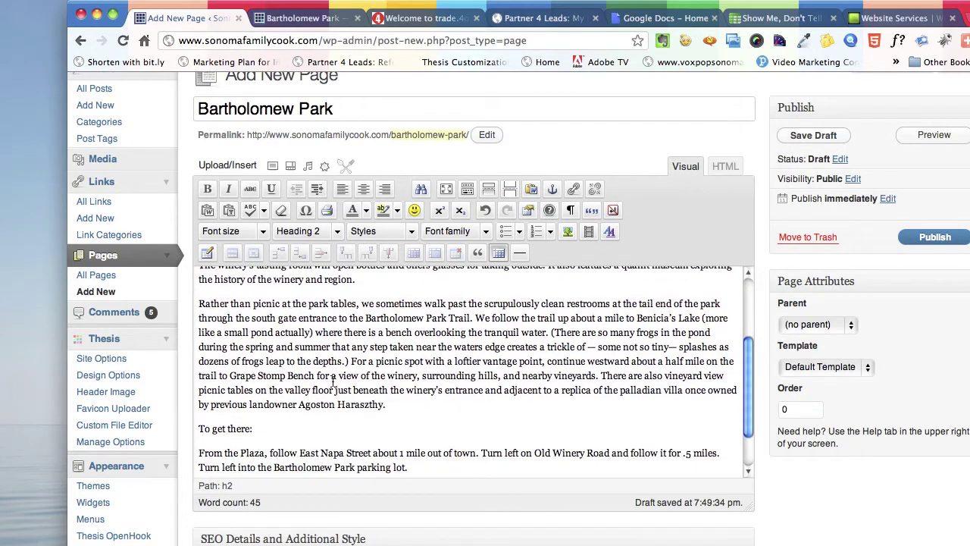
{"action": "left_click_drag", "start_coordinate": [197, 429], "coordinate": [265, 429]}
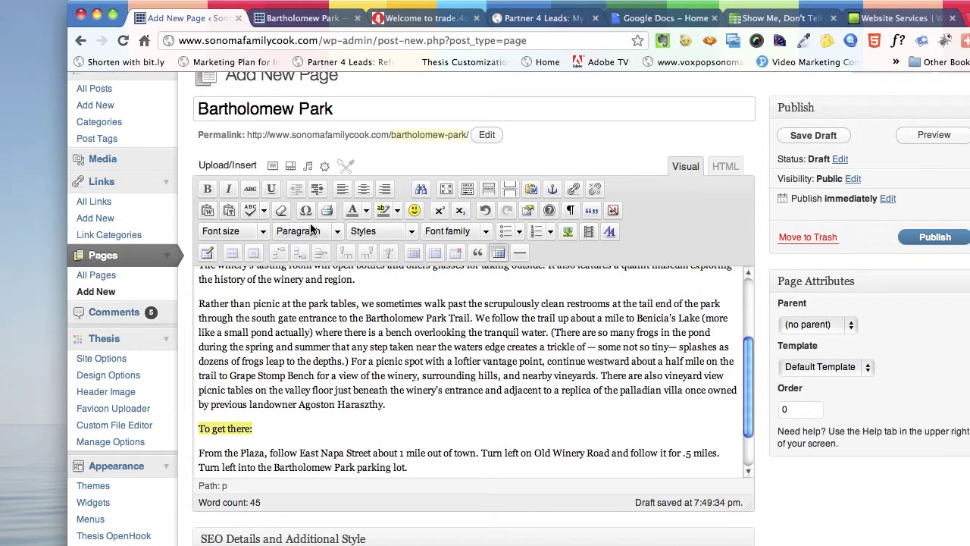
{"action": "left_click", "coordinate": [336, 232]}
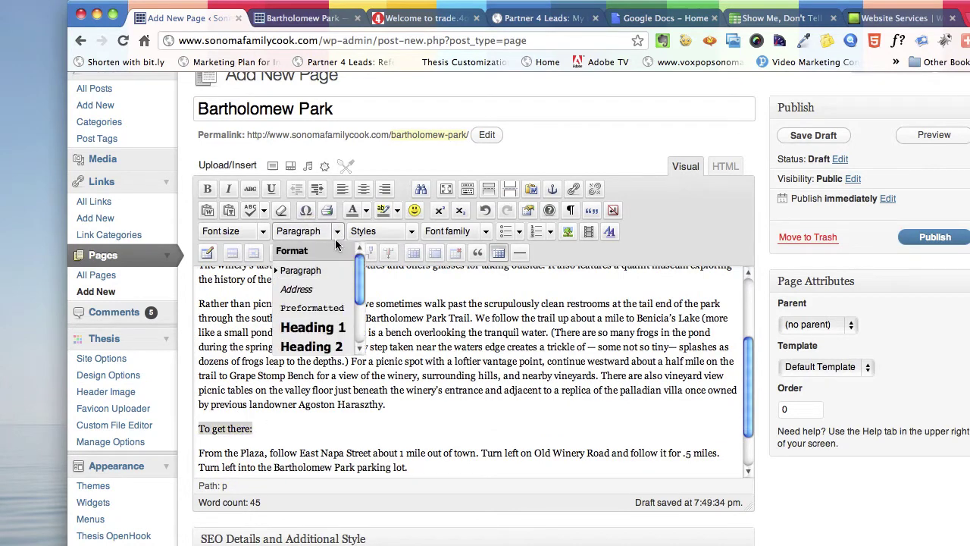
{"action": "scroll", "coordinate": [333, 334], "scroll_direction": "down", "scroll_amount": 1}
{"action": "left_click", "coordinate": [333, 337]}
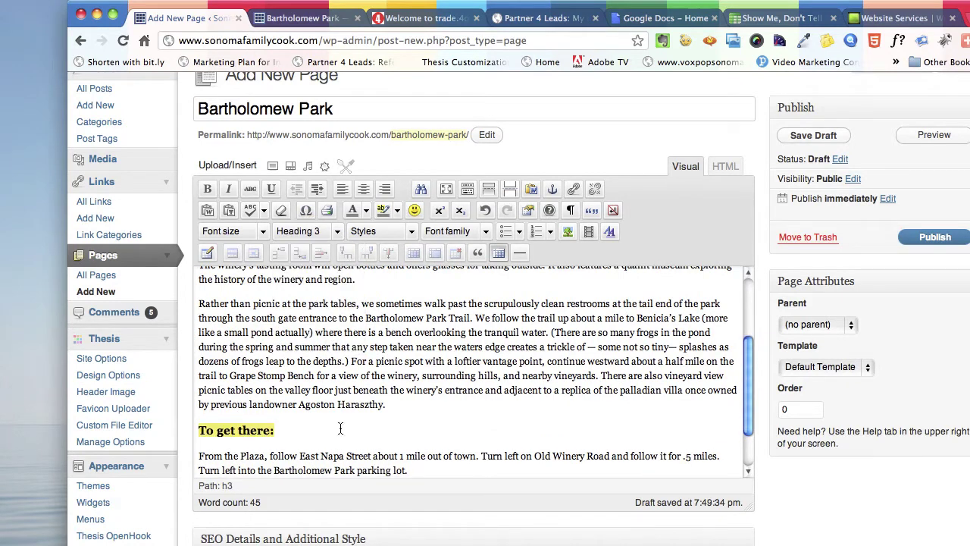
{"action": "scroll", "coordinate": [333, 425], "scroll_direction": "down", "scroll_amount": 3}
{"action": "scroll", "coordinate": [316, 400], "scroll_direction": "up", "scroll_amount": 5}
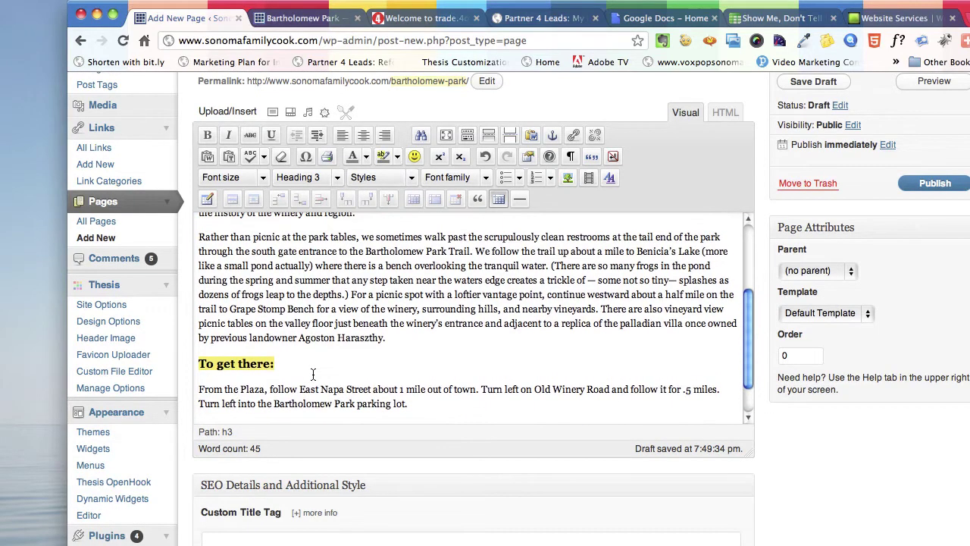
{"action": "scroll", "coordinate": [313, 376], "scroll_direction": "up", "scroll_amount": 1}
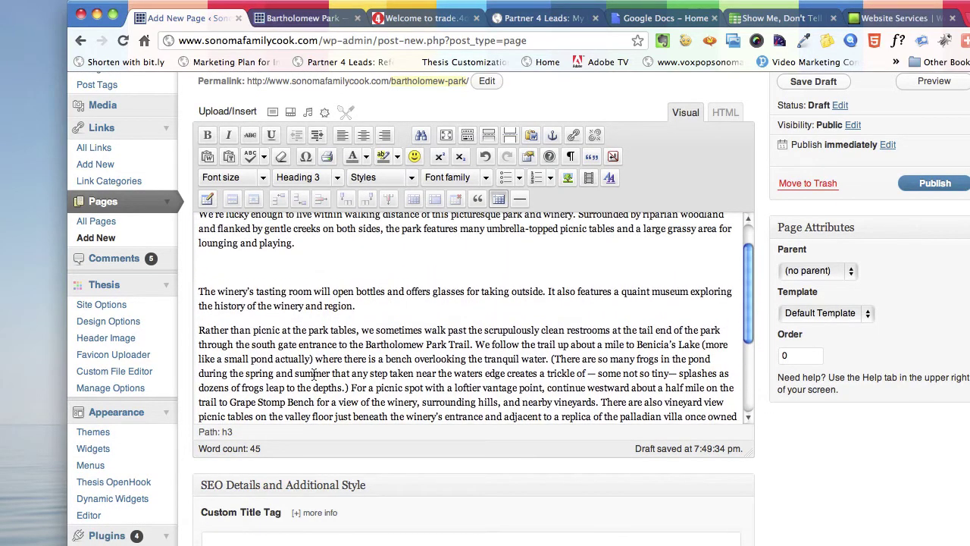
{"action": "scroll", "coordinate": [314, 376], "scroll_direction": "up", "scroll_amount": 1}
{"action": "scroll", "coordinate": [314, 375], "scroll_direction": "up", "scroll_amount": 2}
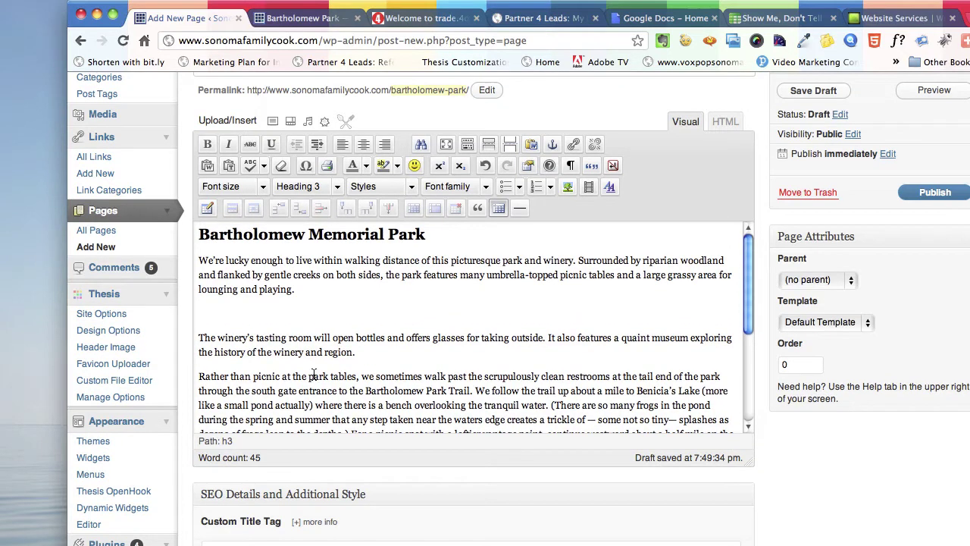
{"action": "scroll", "coordinate": [314, 375], "scroll_direction": "up", "scroll_amount": 3}
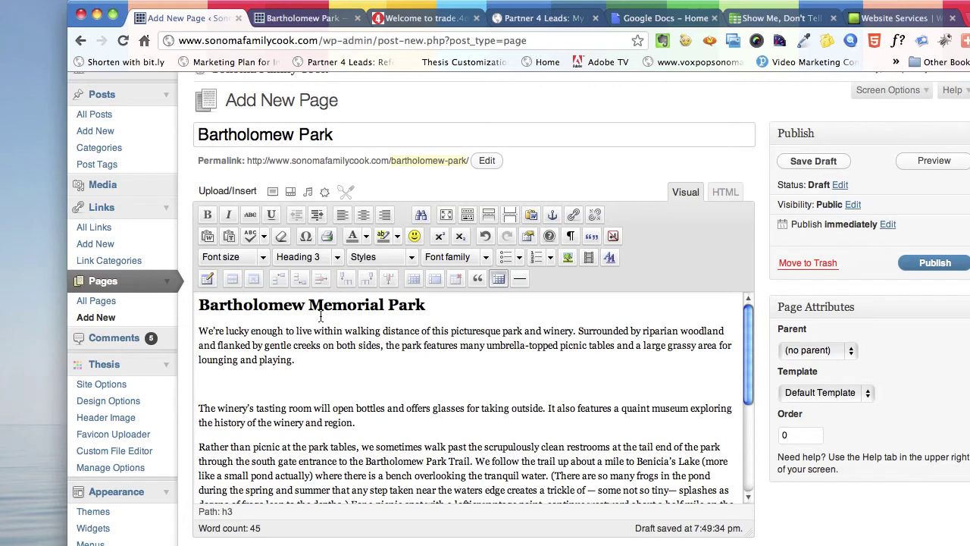
{"action": "scroll", "coordinate": [321, 316], "scroll_direction": "down", "scroll_amount": 4}
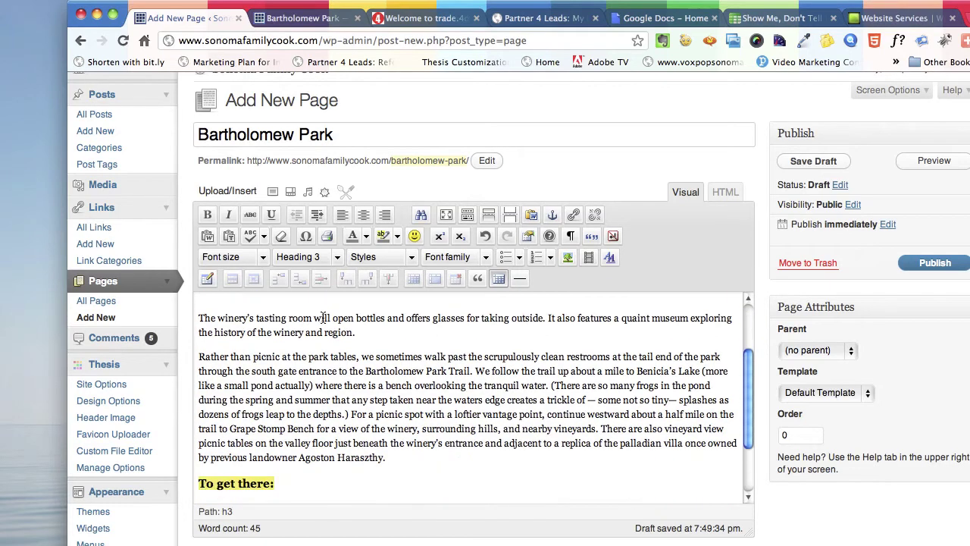
{"action": "scroll", "coordinate": [330, 402], "scroll_direction": "down", "scroll_amount": 2}
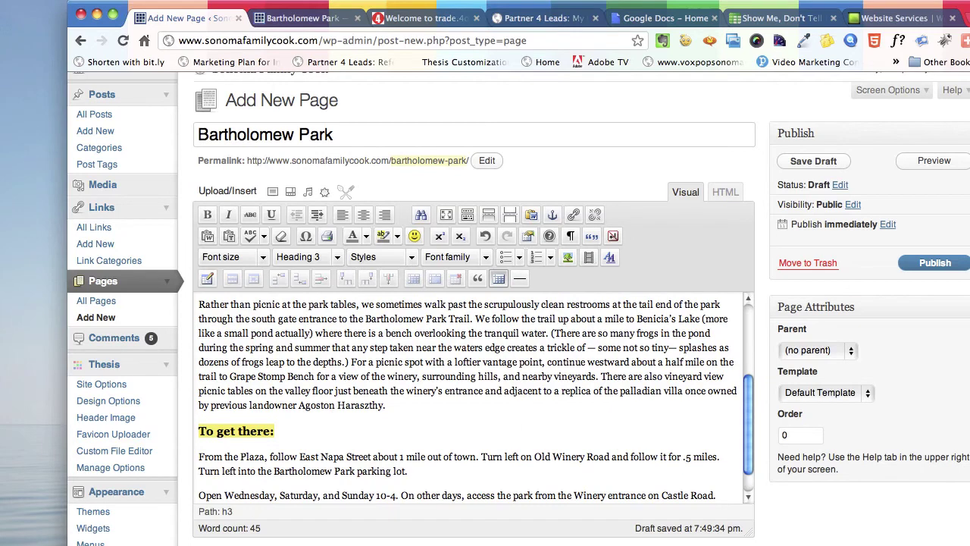
Save the Bartholomew Park draft and choose Sonoma as its parent page.
{"action": "left_click", "coordinate": [803, 162]}
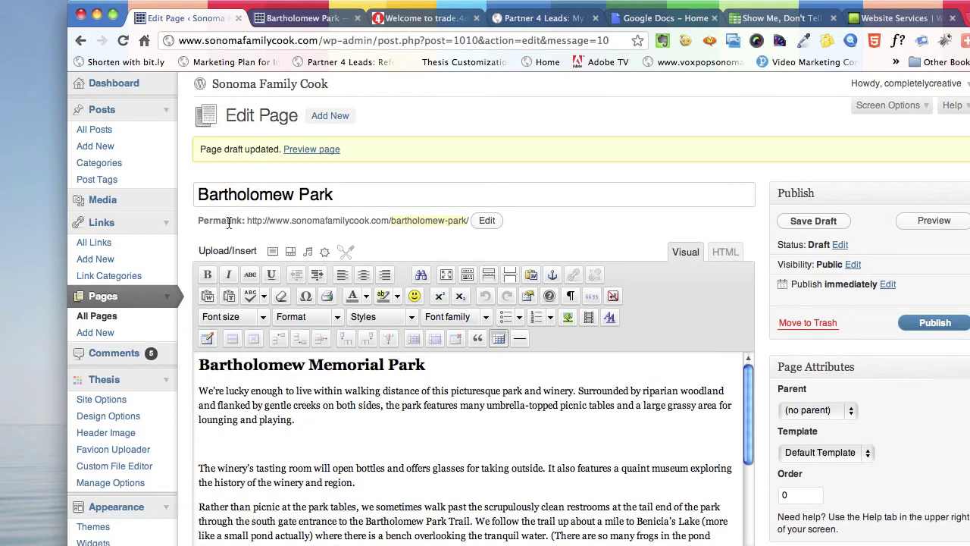
{"action": "left_click_drag", "start_coordinate": [247, 220], "coordinate": [470, 221]}
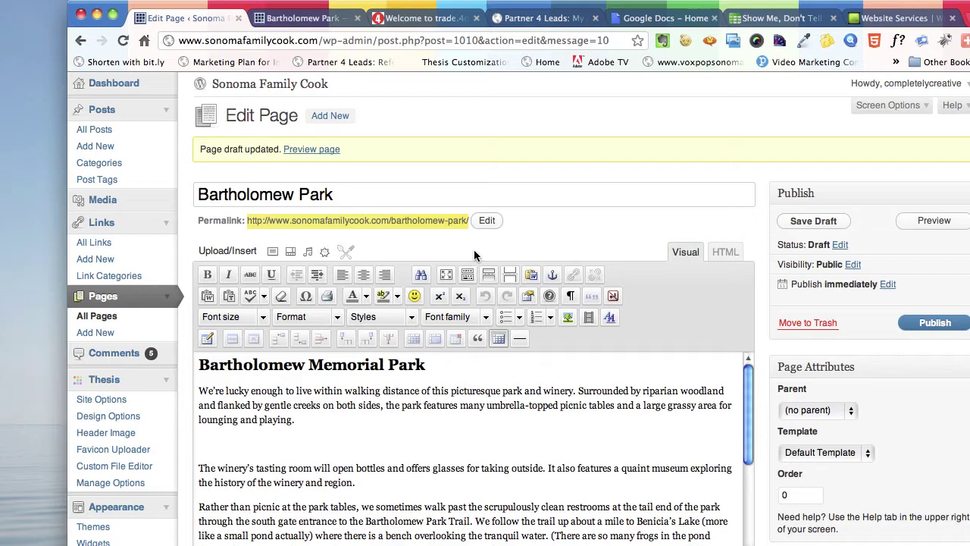
{"action": "left_click", "coordinate": [530, 231]}
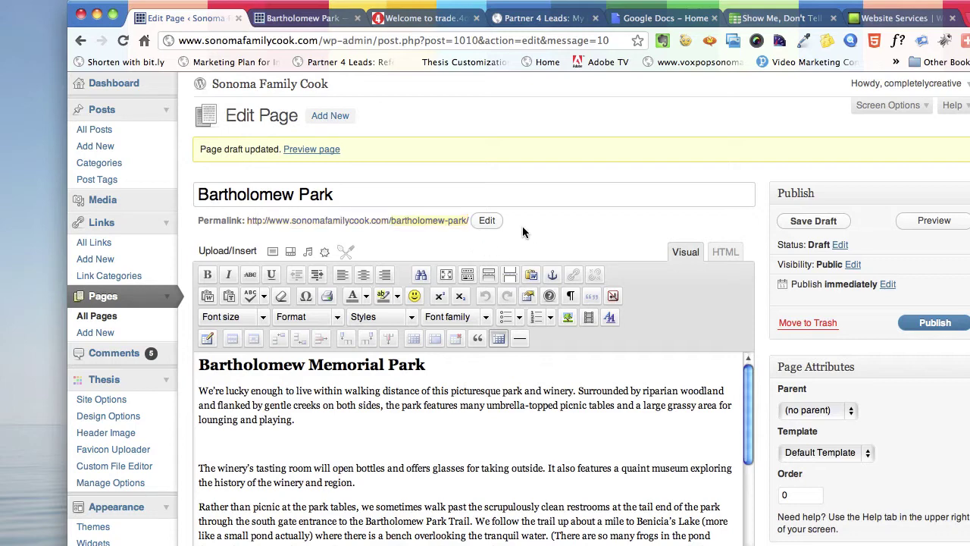
{"action": "left_click", "coordinate": [850, 412]}
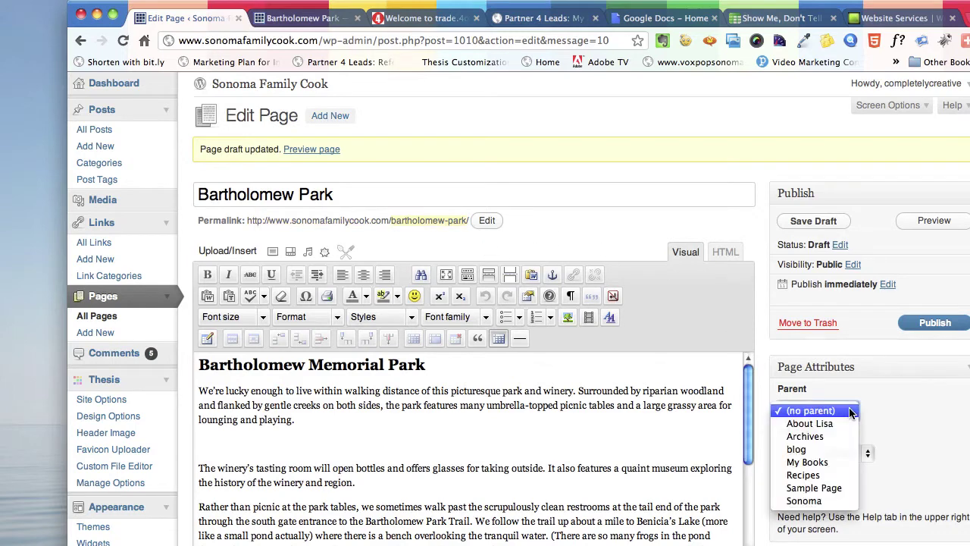
{"action": "left_click", "coordinate": [832, 501]}
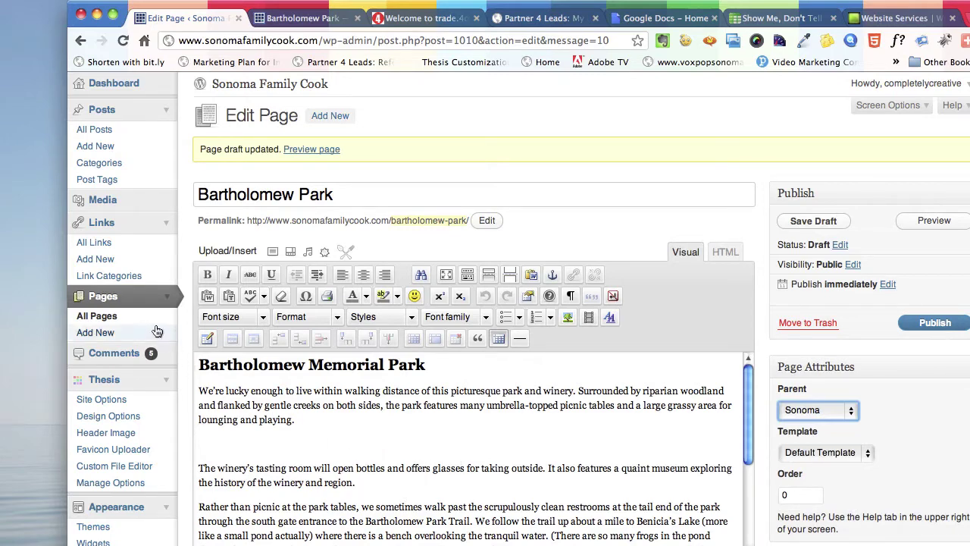
Open the Sonoma page from All Pages for editing and select its two bold paragraphs.
{"action": "left_click", "coordinate": [99, 322]}
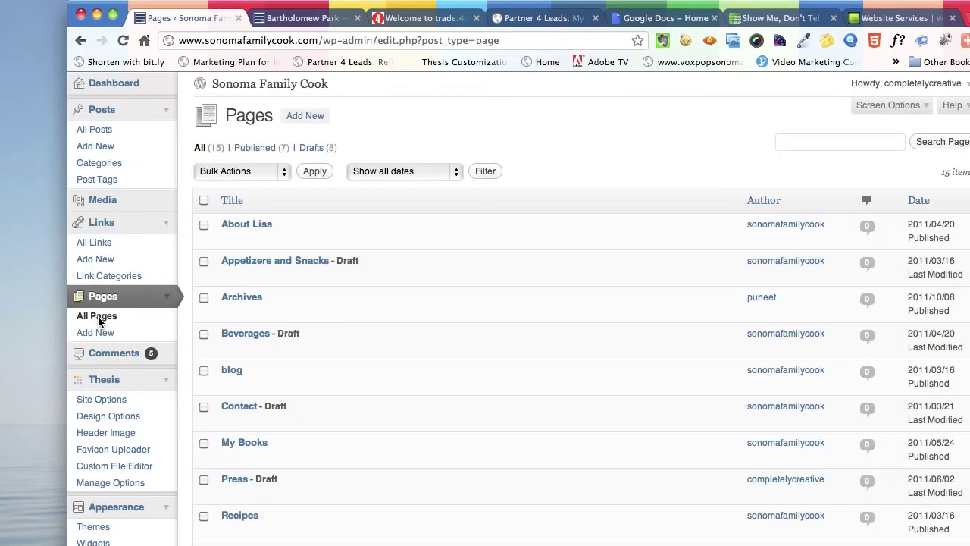
{"action": "scroll", "coordinate": [282, 415], "scroll_direction": "down", "scroll_amount": 3}
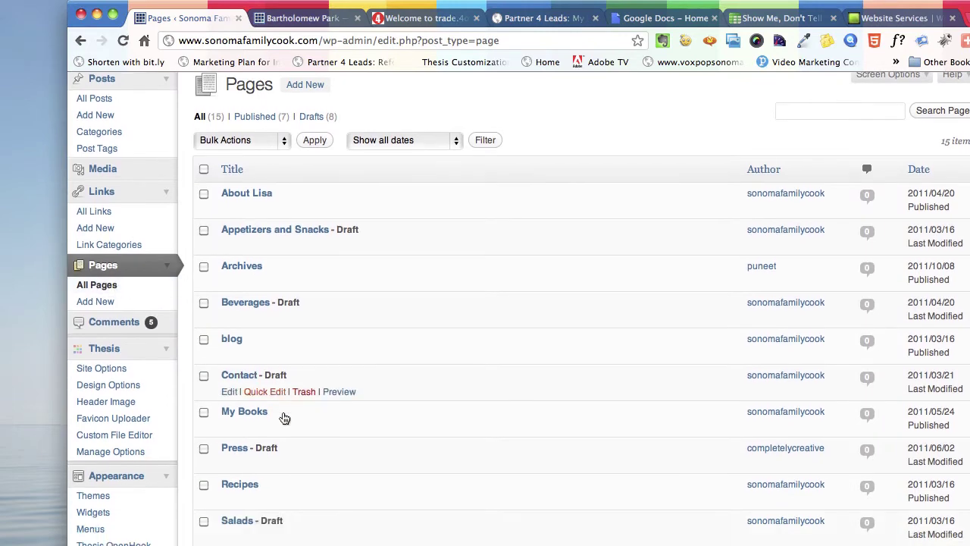
{"action": "scroll", "coordinate": [284, 419], "scroll_direction": "down", "scroll_amount": 3}
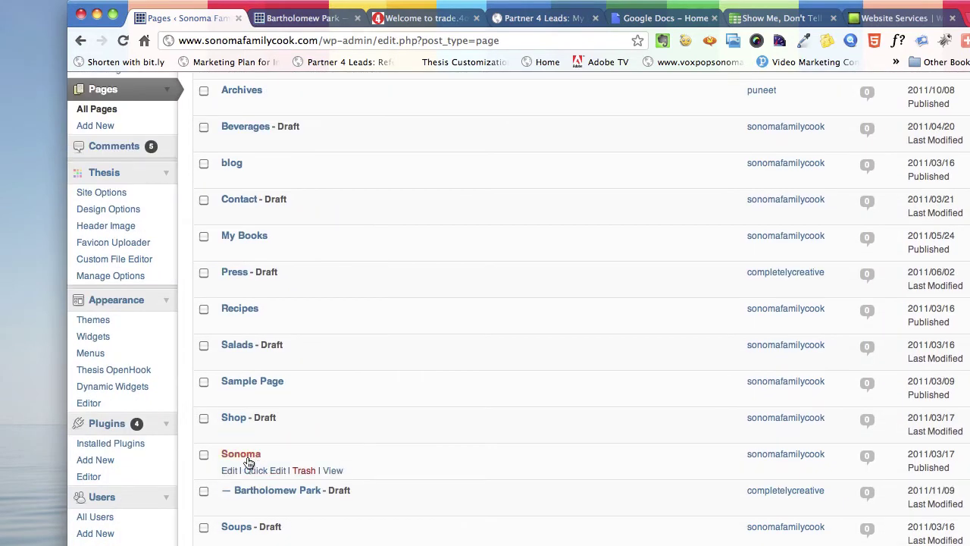
{"action": "left_click", "coordinate": [230, 471]}
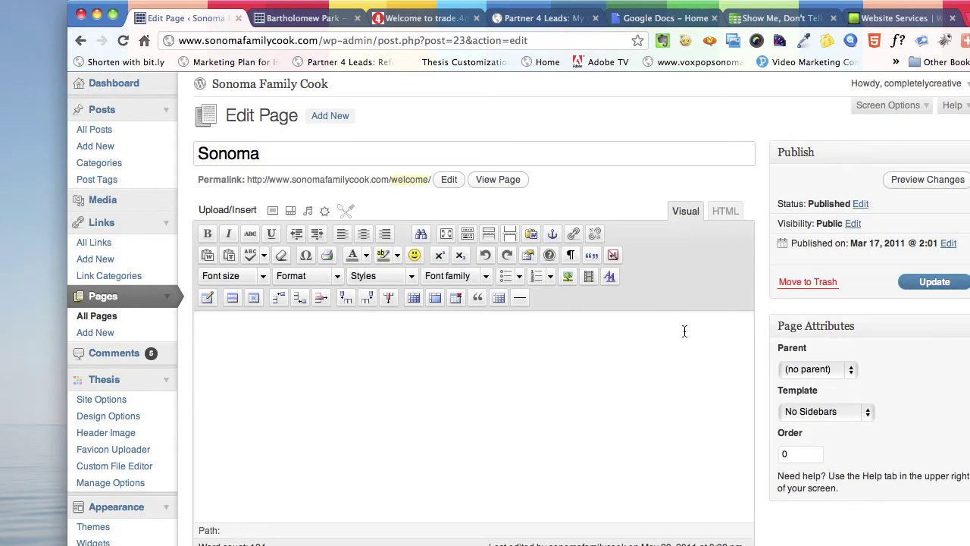
{"action": "left_click_drag", "start_coordinate": [747, 359], "coordinate": [748, 483]}
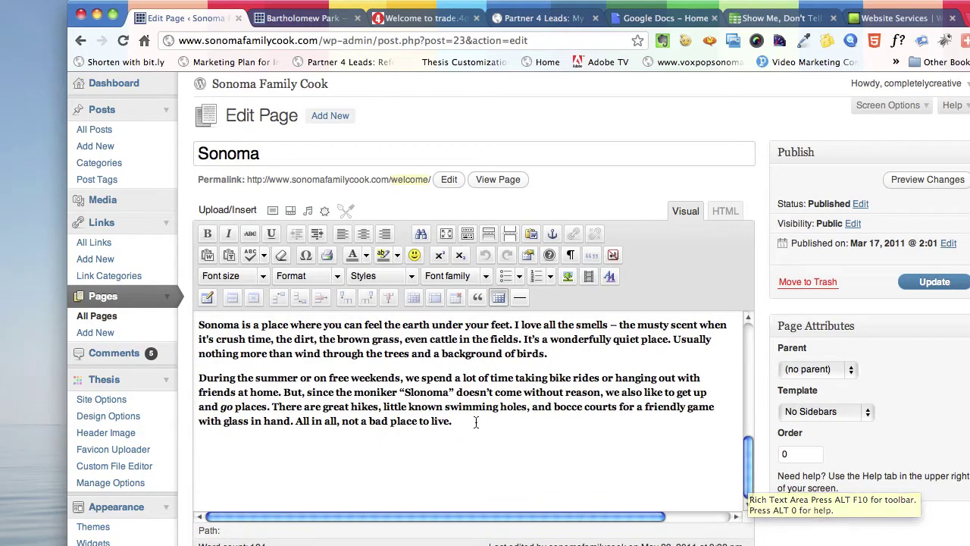
{"action": "left_click", "coordinate": [458, 418]}
{"action": "scroll", "coordinate": [458, 418], "scroll_direction": "up", "scroll_amount": 5}
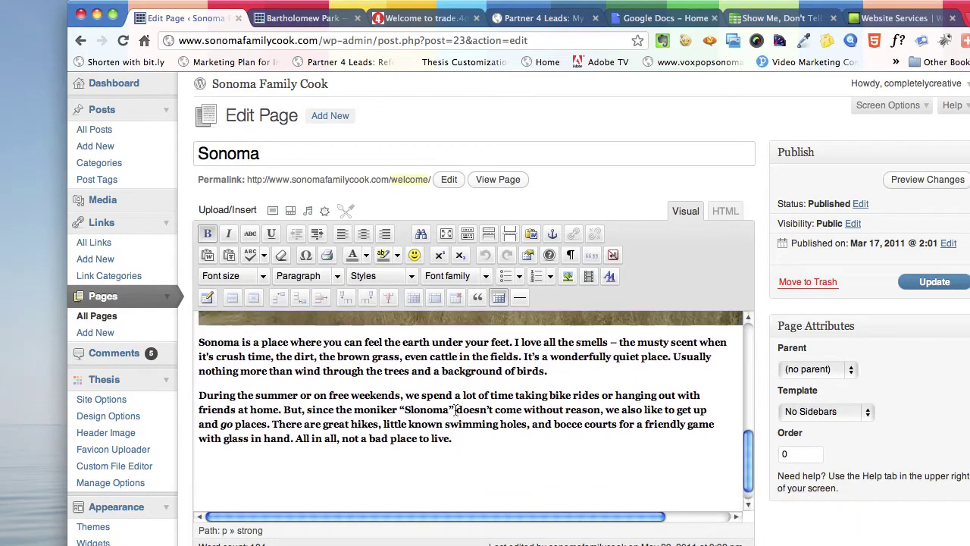
{"action": "scroll", "coordinate": [455, 410], "scroll_direction": "up", "scroll_amount": 5}
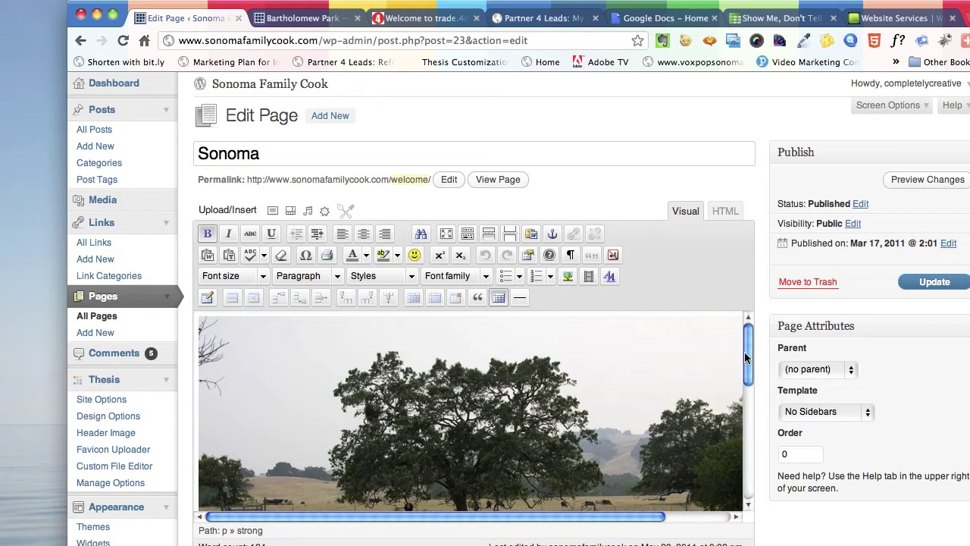
{"action": "left_click_drag", "start_coordinate": [748, 355], "coordinate": [750, 468]}
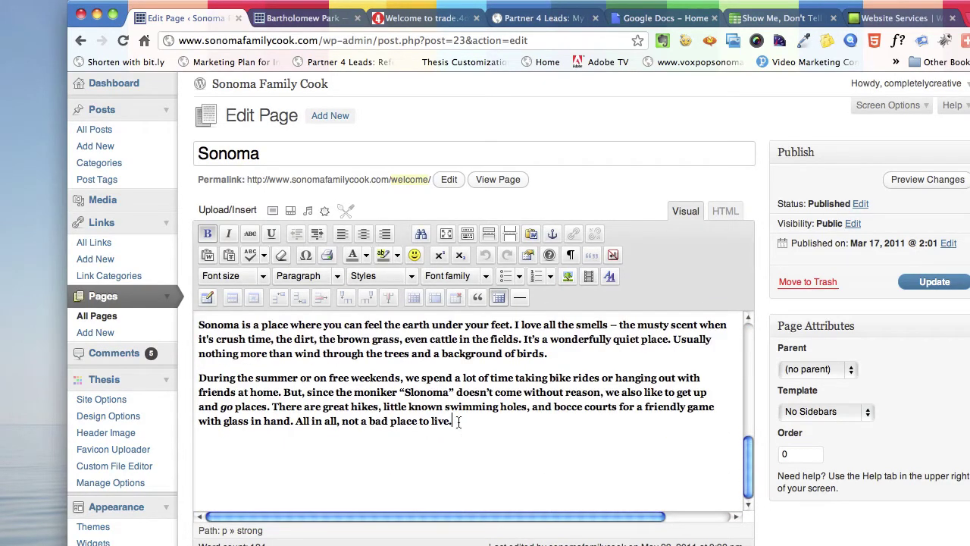
{"action": "left_click_drag", "start_coordinate": [453, 422], "coordinate": [190, 312]}
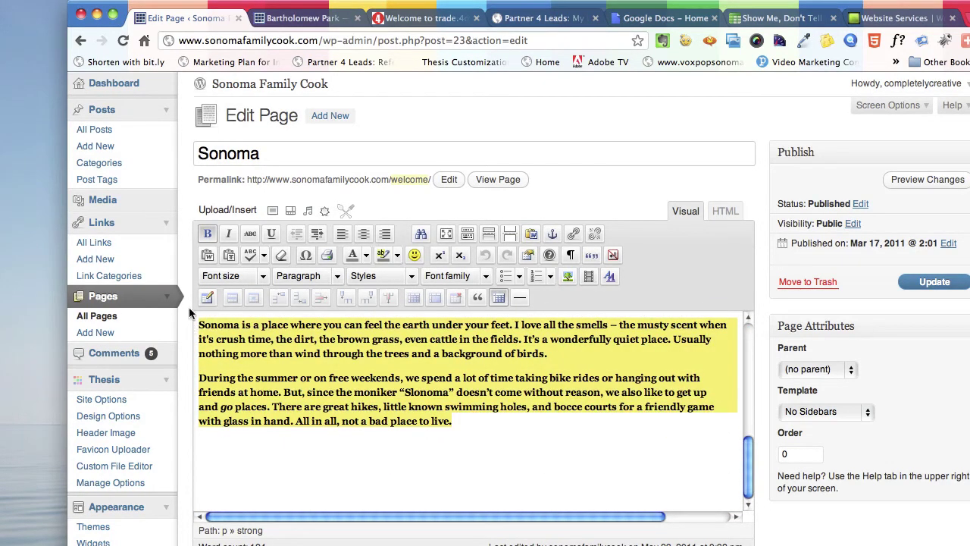
Unbold the Sonoma paragraphs and add a 'Picnic Spots' Heading 2 line below them.
{"action": "left_click", "coordinate": [207, 234]}
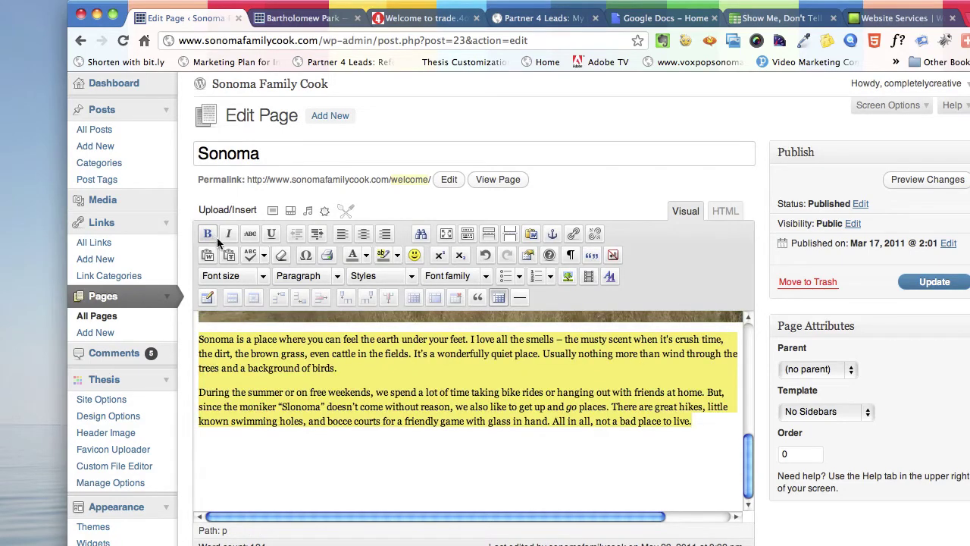
{"action": "left_click", "coordinate": [701, 426]}
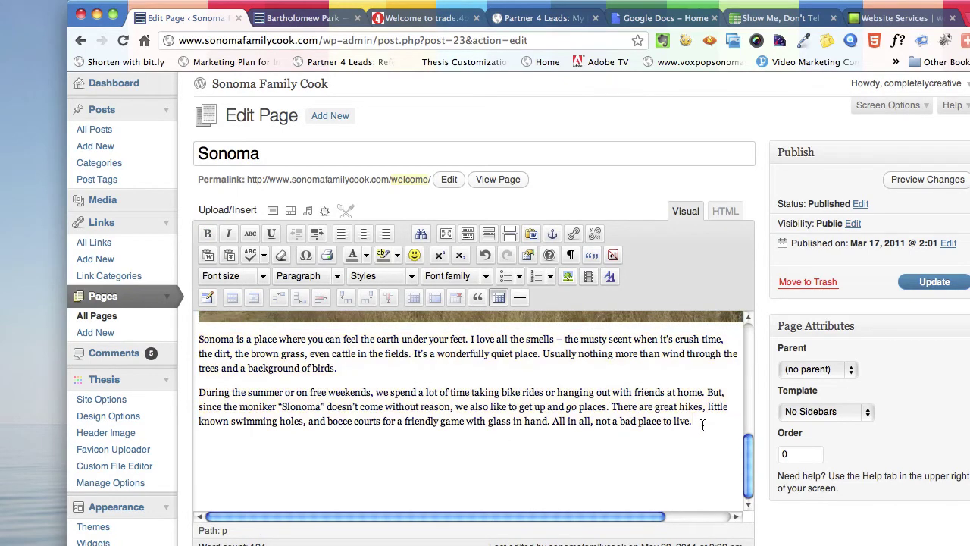
{"action": "key", "text": "Return"}
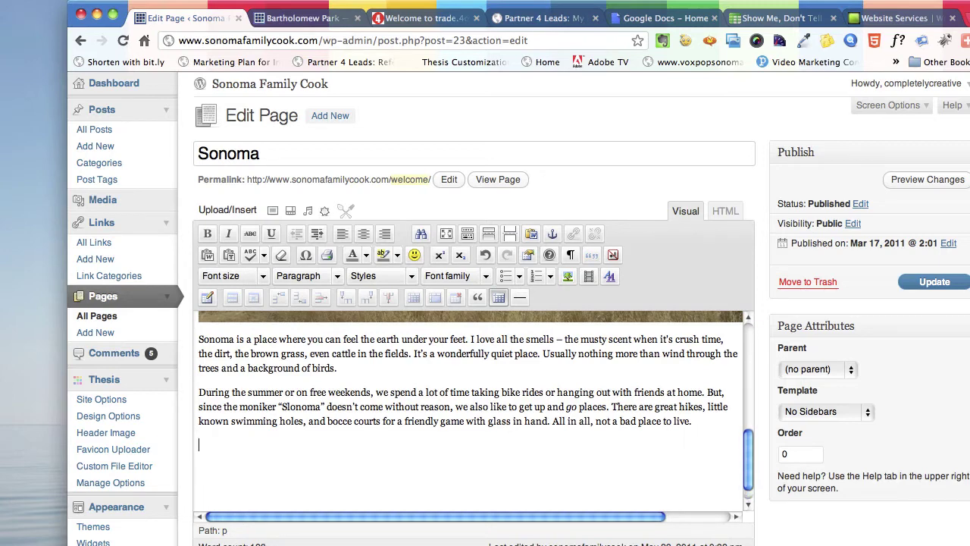
{"action": "type", "text": "Pi"}
{"action": "type", "text": "cnic Sp"}
{"action": "type", "text": "or"}
{"action": "type", "text": "s"}
{"action": "left_click_drag", "start_coordinate": [256, 448], "coordinate": [195, 446]}
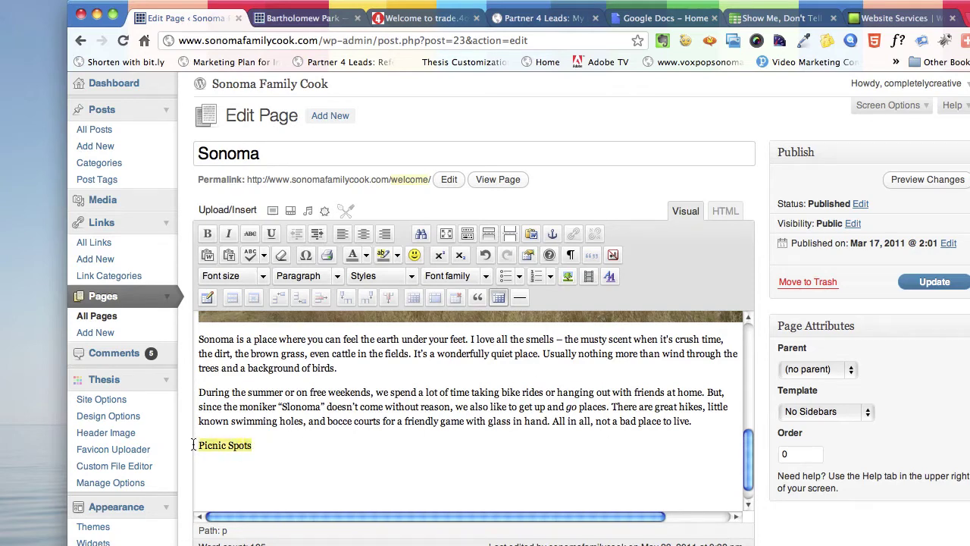
{"action": "left_click", "coordinate": [328, 276]}
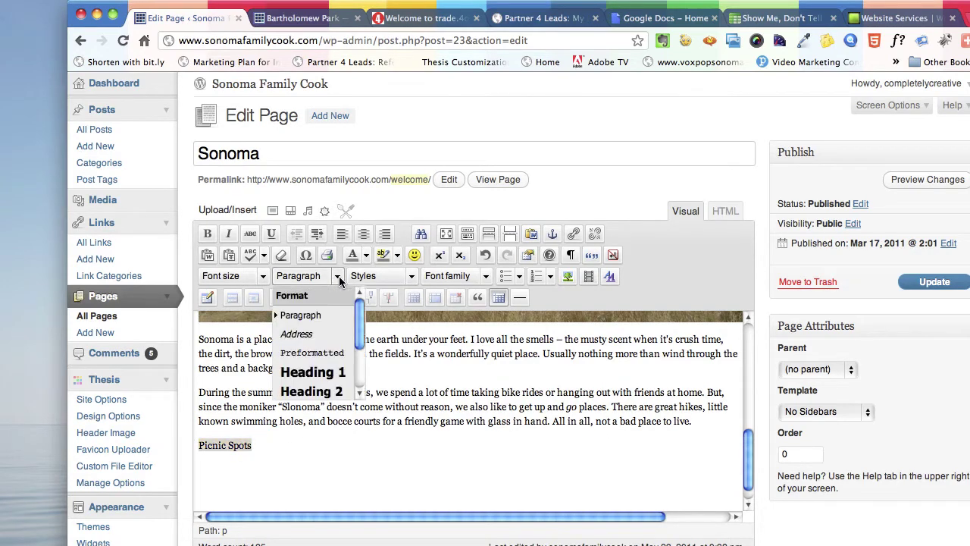
{"action": "left_click", "coordinate": [322, 391]}
{"action": "left_click", "coordinate": [259, 475]}
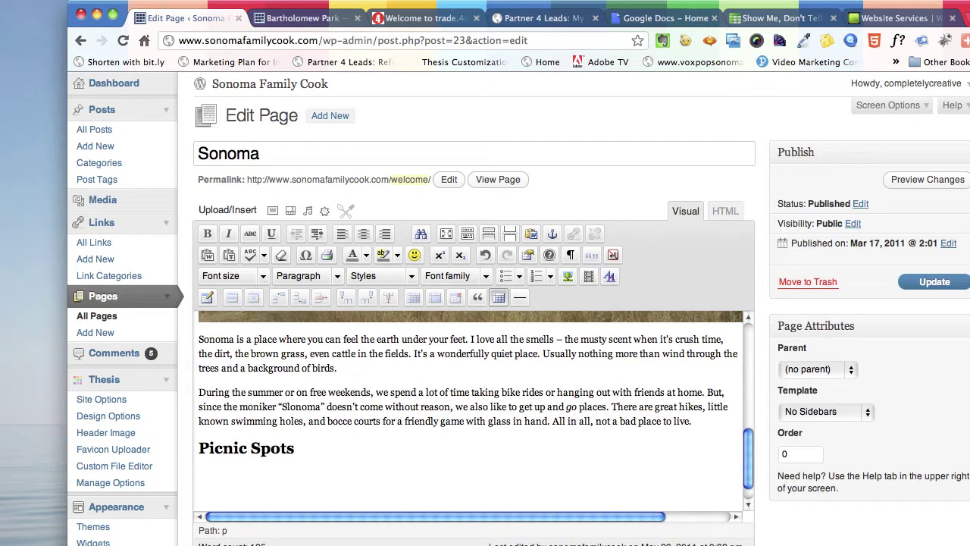
Under Picnic Spots, type Bartholomew Park, Jack London and Sonoma Overlook Trail on separate lines.
{"action": "type", "text": "Bartholomew"}
{"action": "key", "text": "BackSpace"}
{"action": "type", "text": "w Park"}
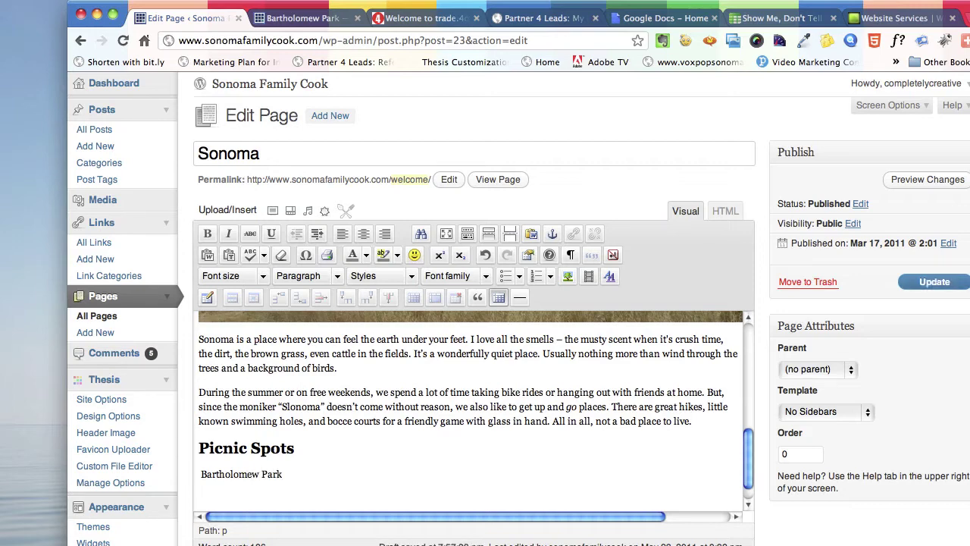
{"action": "key", "text": "Return"}
{"action": "type", "text": "Jack Lon"}
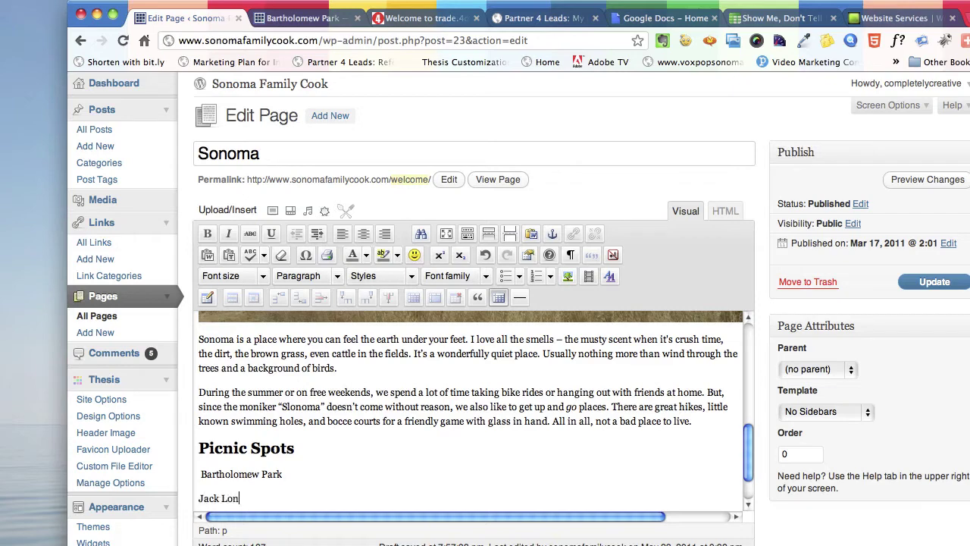
{"action": "type", "text": "don"}
{"action": "key", "text": "Return"}
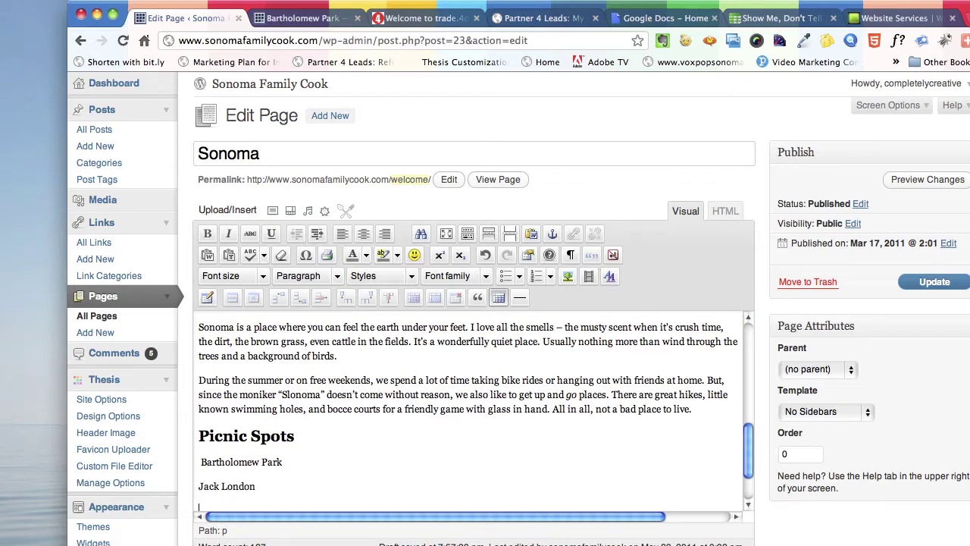
{"action": "type", "text": "Sonoma"}
{"action": "type", "text": "O"}
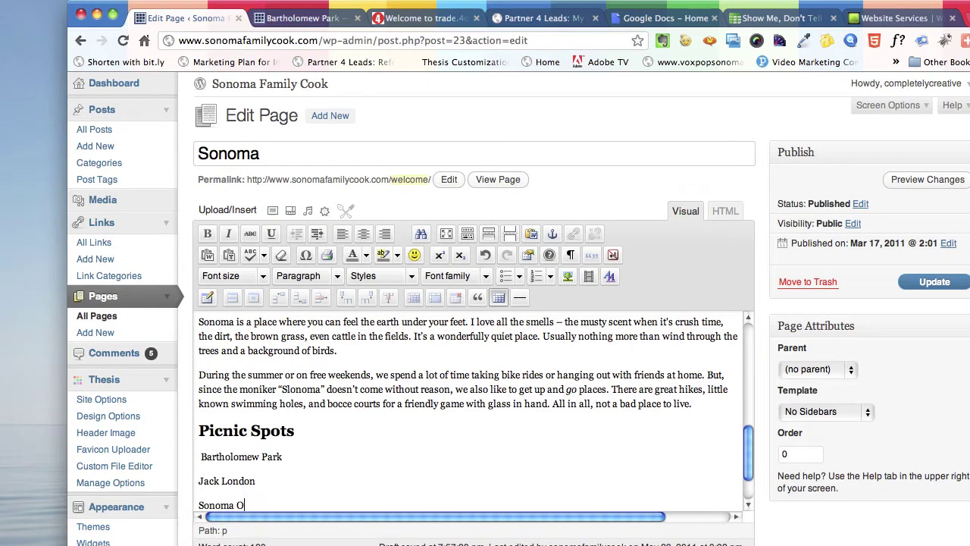
{"action": "type", "text": "verlook Trail"}
{"action": "left_click_drag", "start_coordinate": [201, 456], "coordinate": [289, 456]}
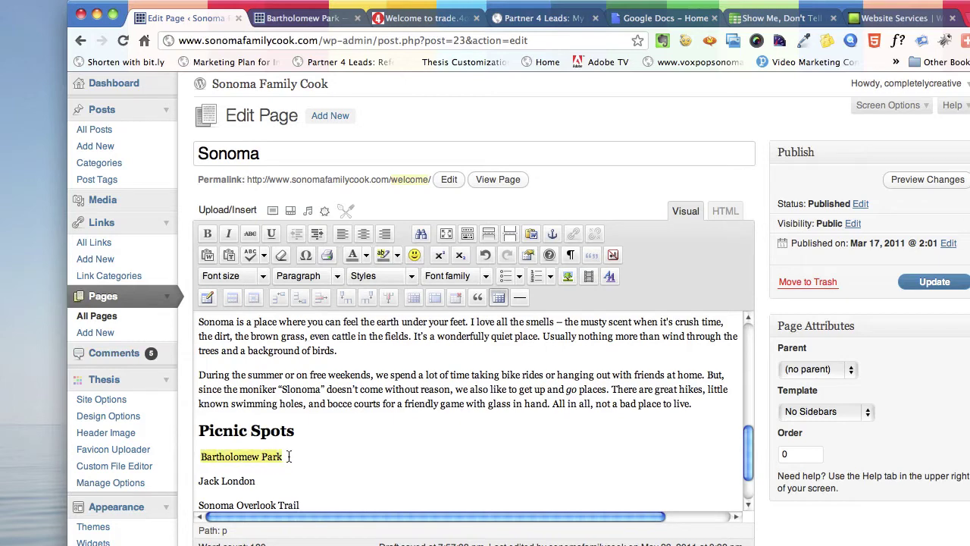
Format the Bartholomew Park line as Heading 3 and open its link dialog.
{"action": "left_click", "coordinate": [338, 277]}
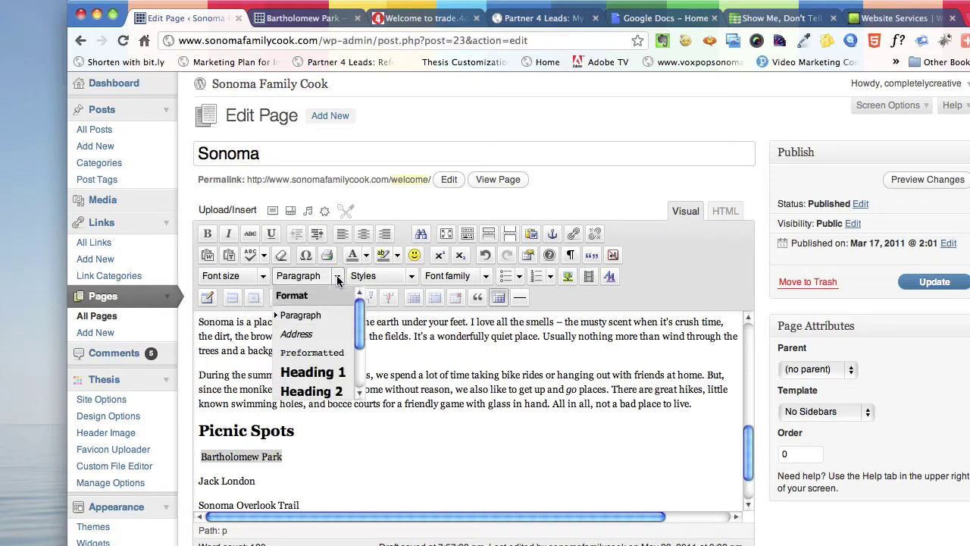
{"action": "left_click", "coordinate": [361, 395]}
{"action": "left_click", "coordinate": [345, 390]}
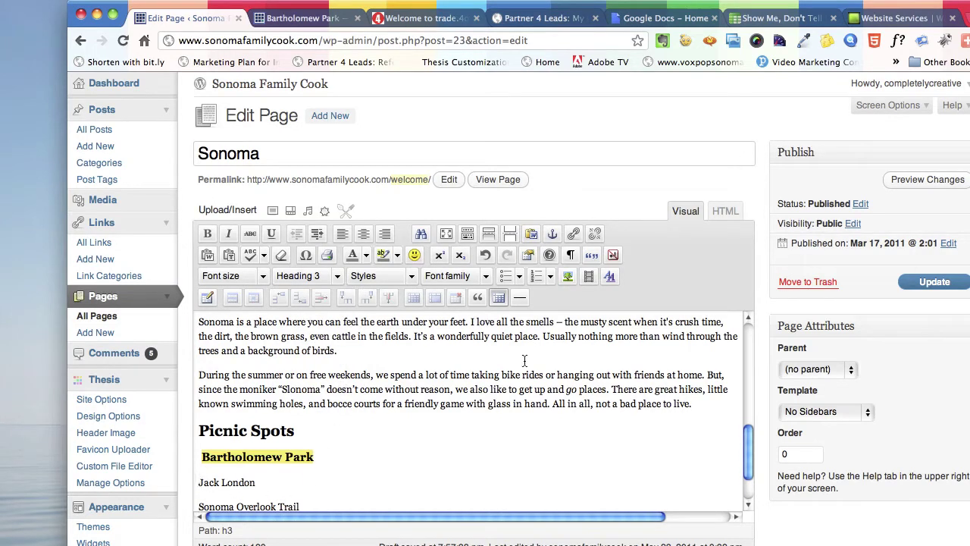
{"action": "left_click", "coordinate": [573, 235]}
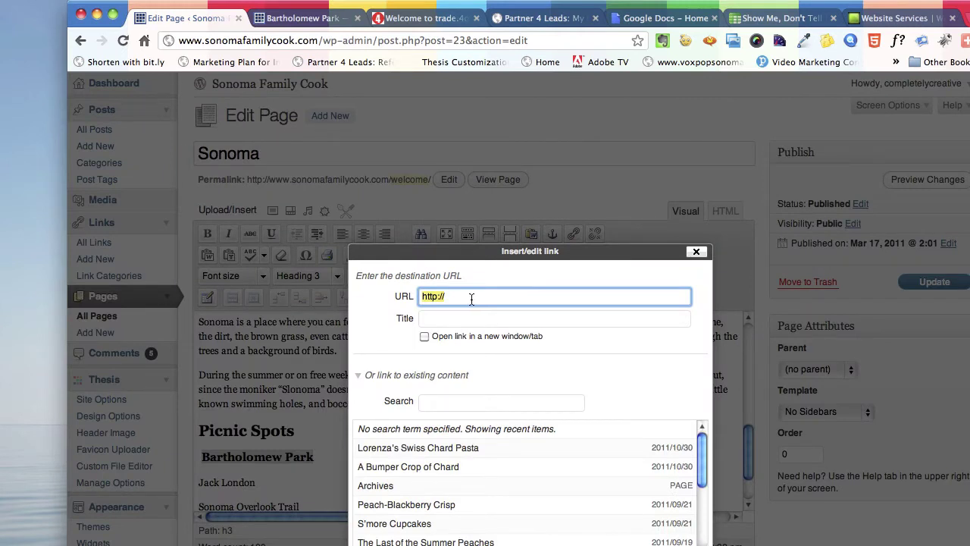
{"action": "type", "text": "http://www.sonomafamilycook.com/bartholomew-park/"}
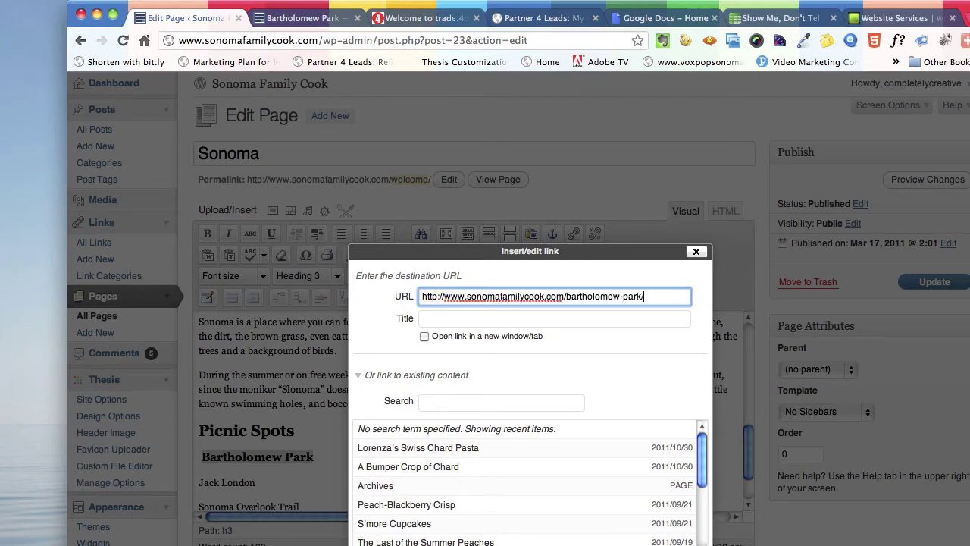
{"action": "left_click", "coordinate": [444, 322]}
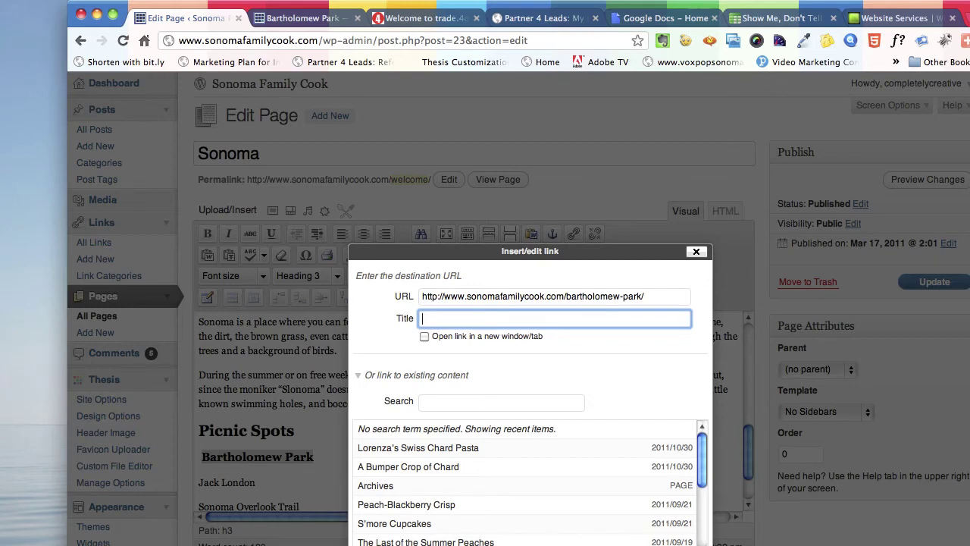
{"action": "type", "text": "Bartholomew Park"}
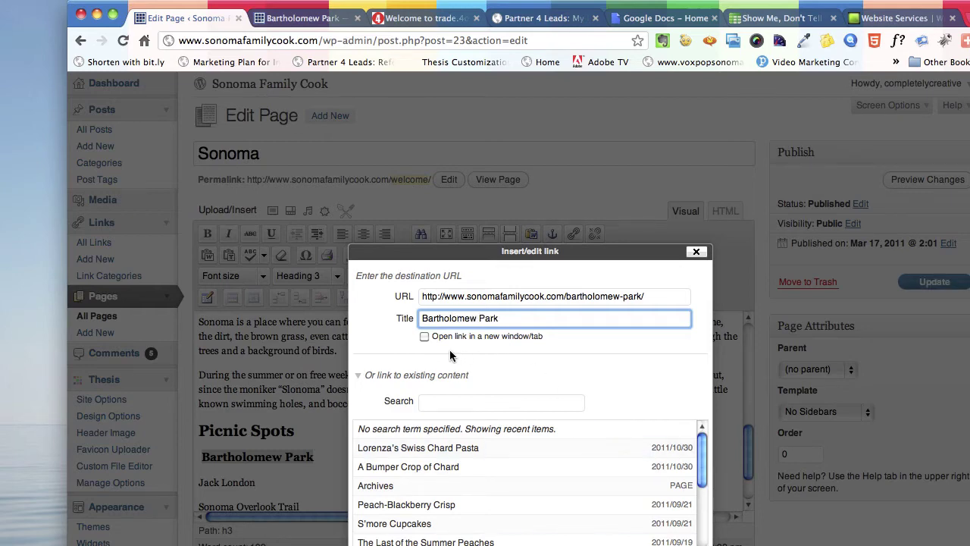
{"action": "left_click", "coordinate": [425, 337]}
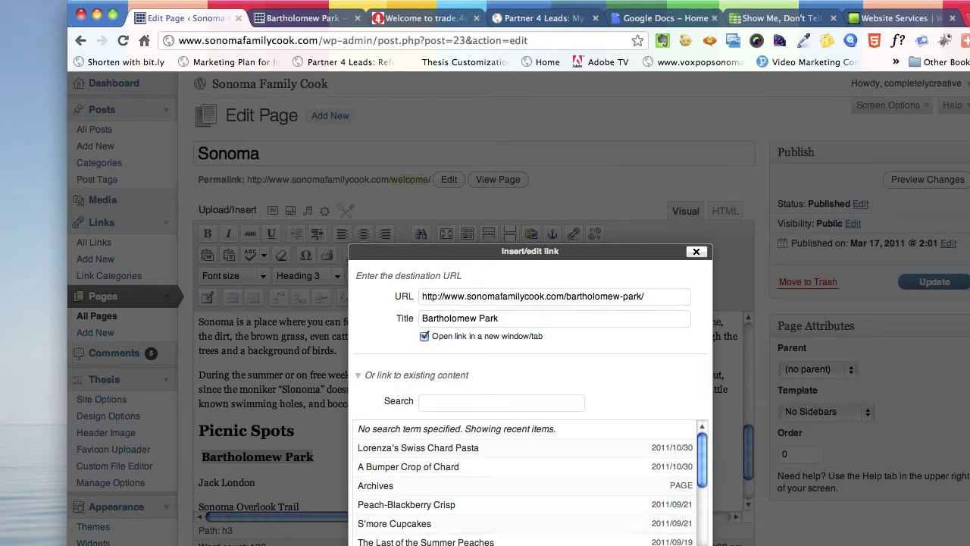
{"action": "key", "text": "Return"}
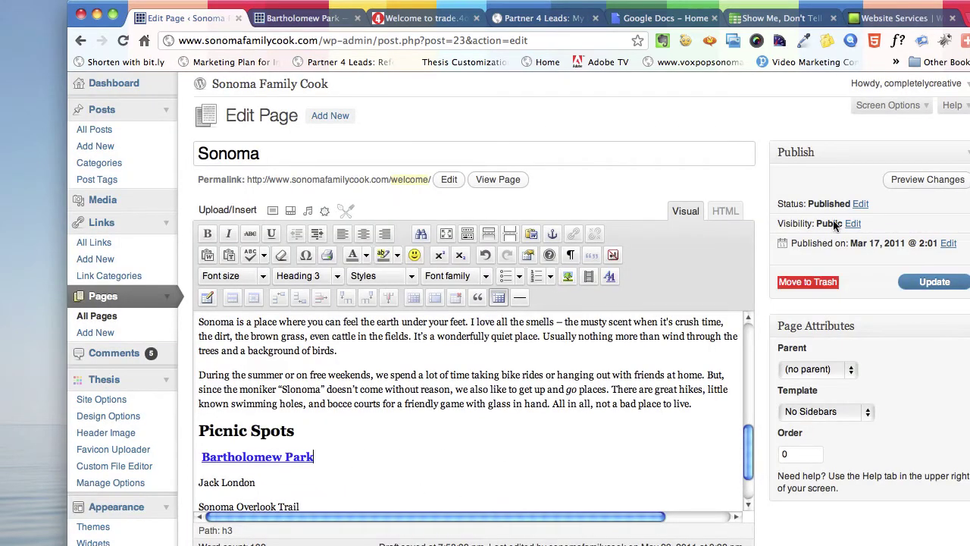
Preview the Sonoma page and follow the Bartholomew Park link, which returns a 404 page.
{"action": "left_click", "coordinate": [911, 185]}
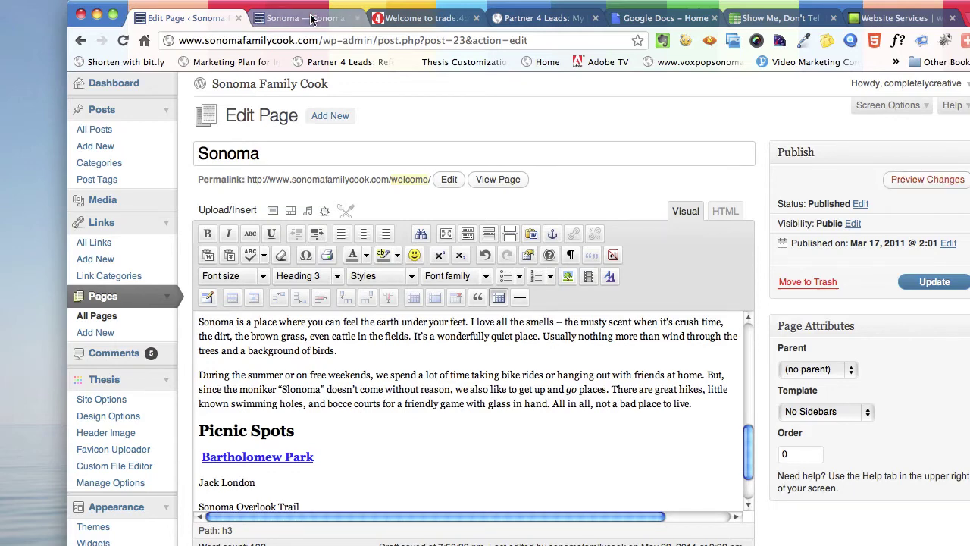
{"action": "left_click", "coordinate": [310, 18]}
{"action": "scroll", "coordinate": [710, 347], "scroll_direction": "down", "scroll_amount": 4}
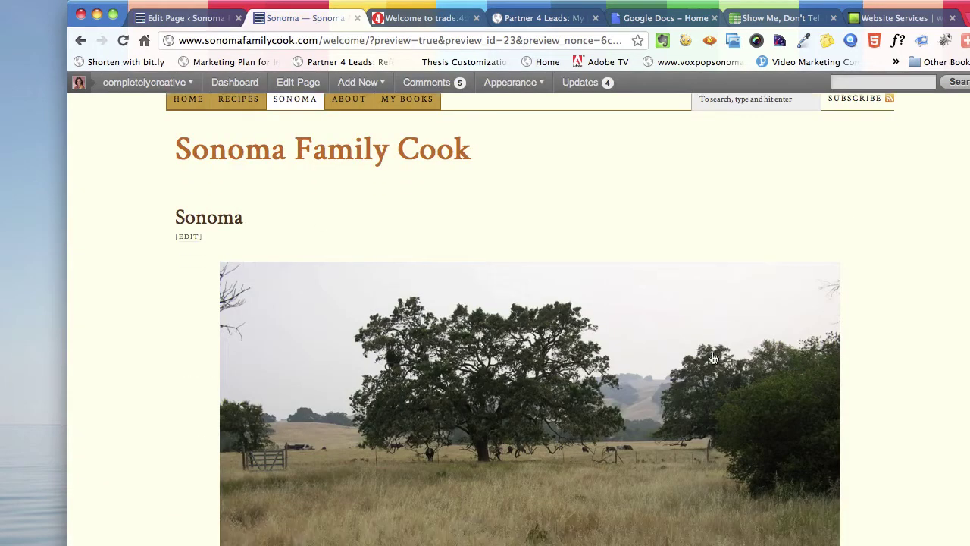
{"action": "scroll", "coordinate": [713, 365], "scroll_direction": "down", "scroll_amount": 3}
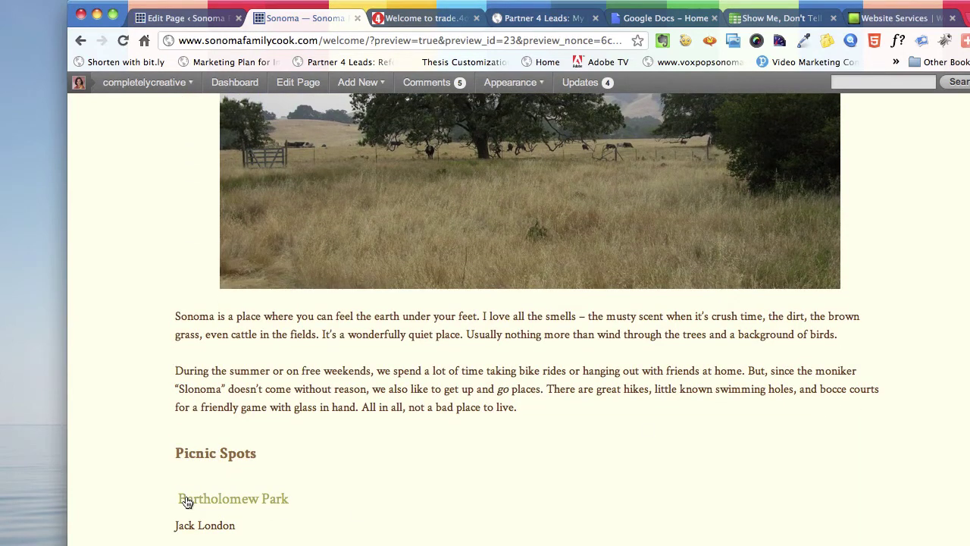
{"action": "left_click", "coordinate": [210, 503]}
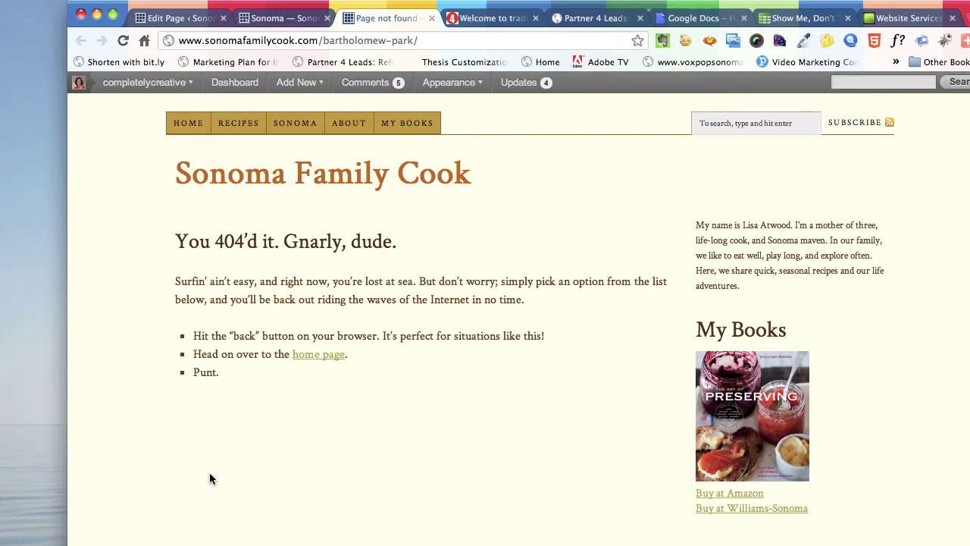
Publish the Bartholomew Park page, then reopen the Sonoma page in the editor.
{"action": "key", "text": "super+w"}
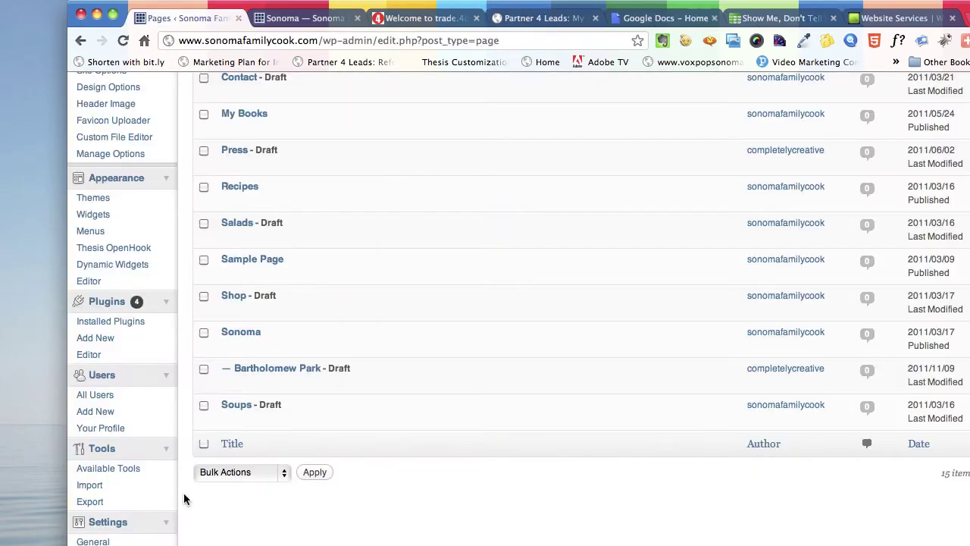
{"action": "mouse_move", "coordinate": [251, 387]}
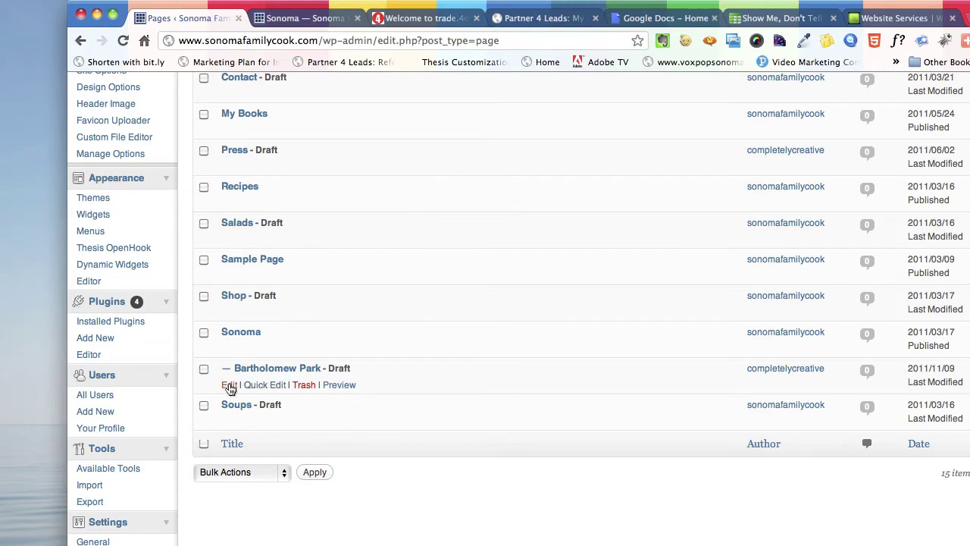
{"action": "left_click", "coordinate": [224, 386]}
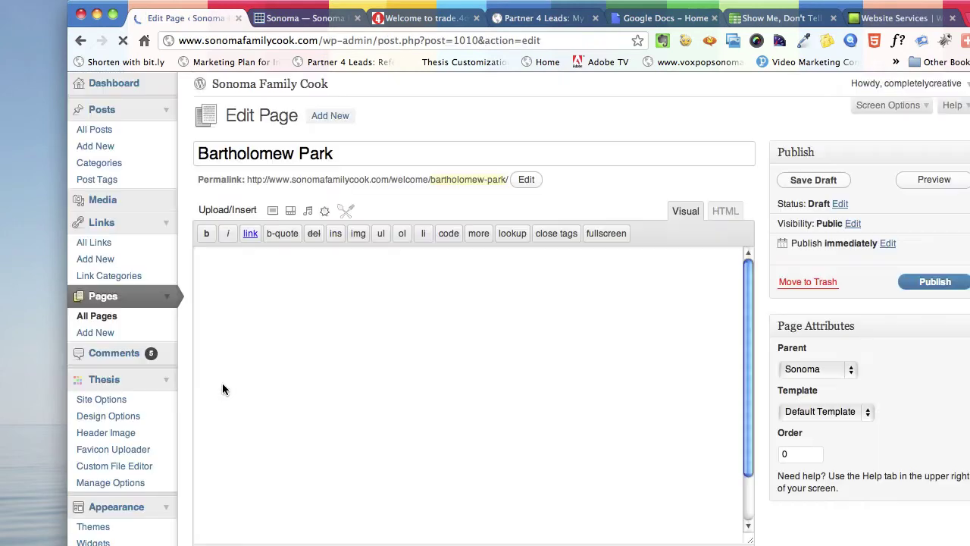
{"action": "left_click", "coordinate": [940, 283]}
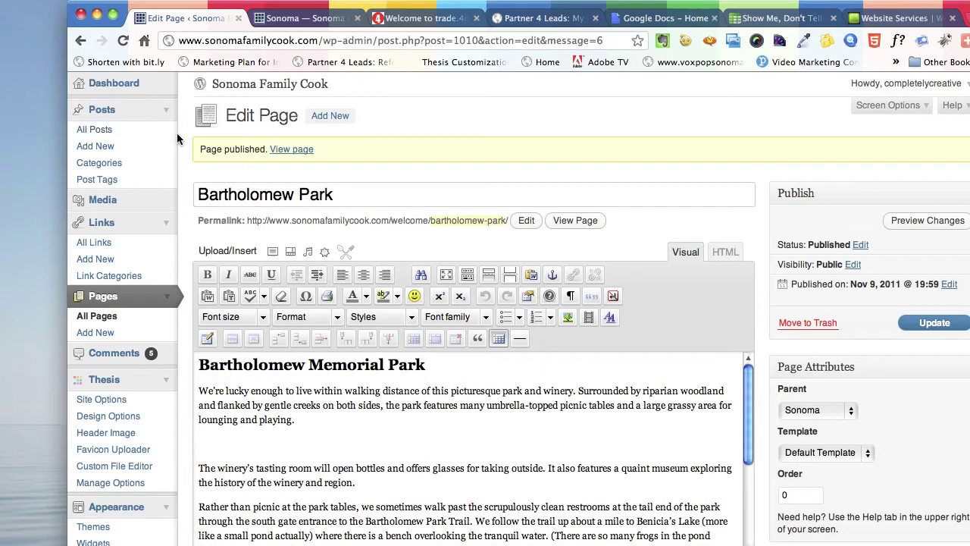
{"action": "left_click", "coordinate": [165, 290]}
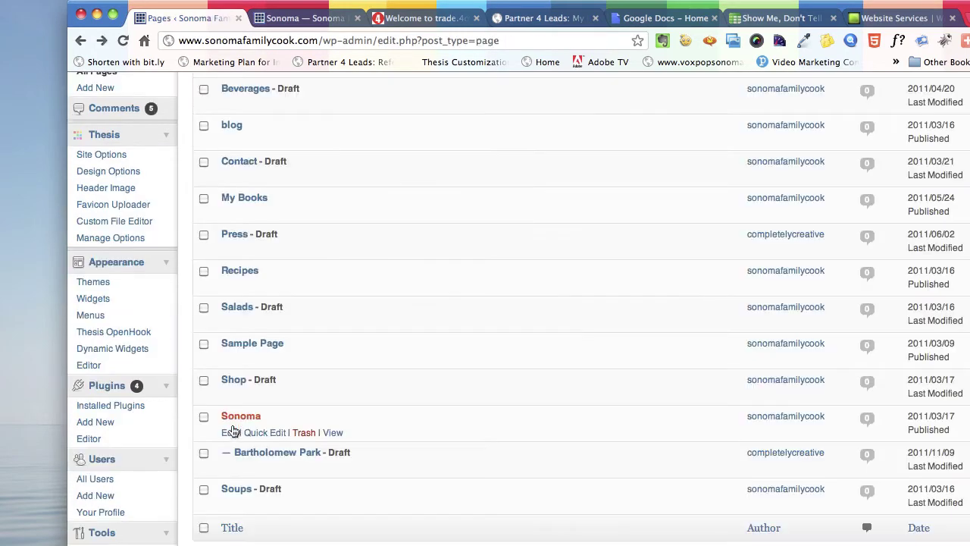
{"action": "left_click", "coordinate": [230, 433]}
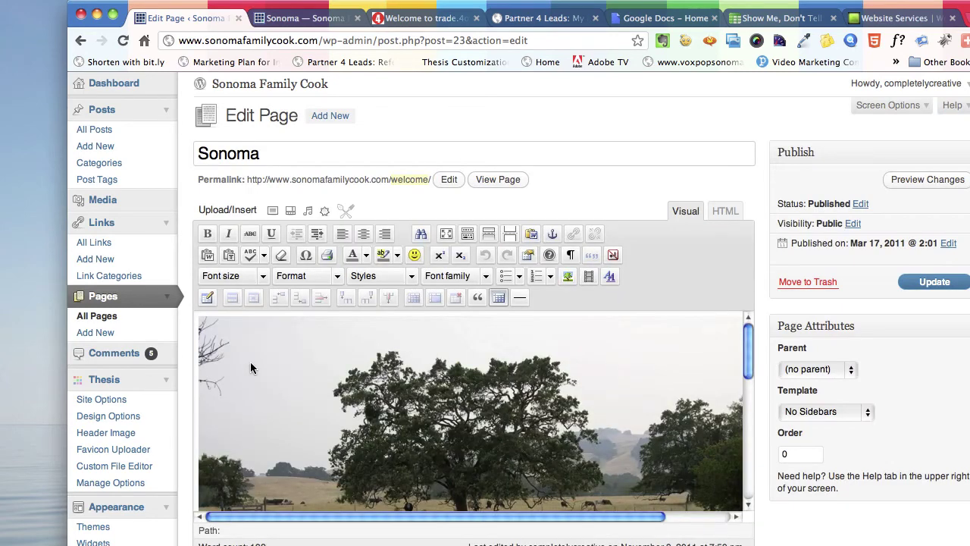
Preview Sonoma again and confirm the Bartholomew Park link opens /welcome/bartholomew-park/.
{"action": "left_click_drag", "start_coordinate": [748, 345], "coordinate": [748, 461]}
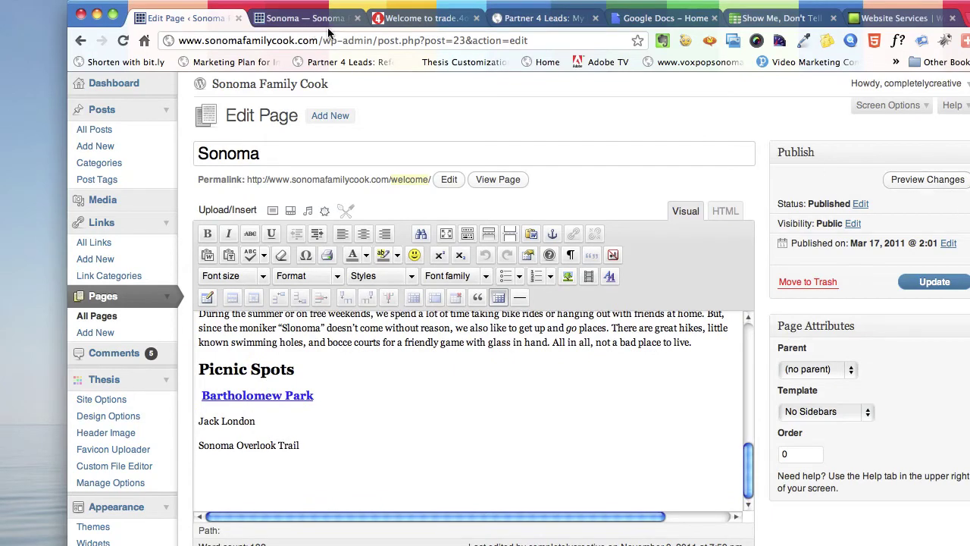
{"action": "left_click", "coordinate": [914, 181]}
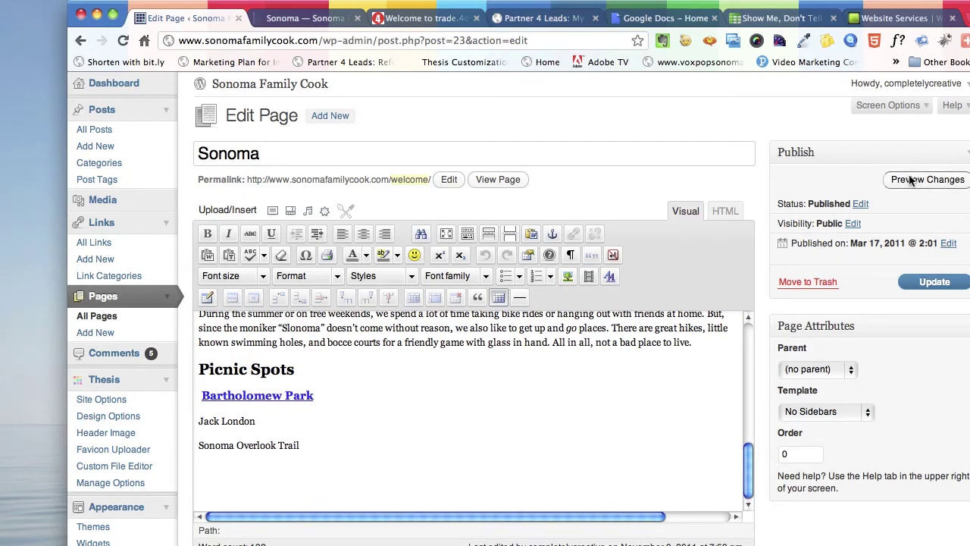
{"action": "left_click", "coordinate": [350, 19]}
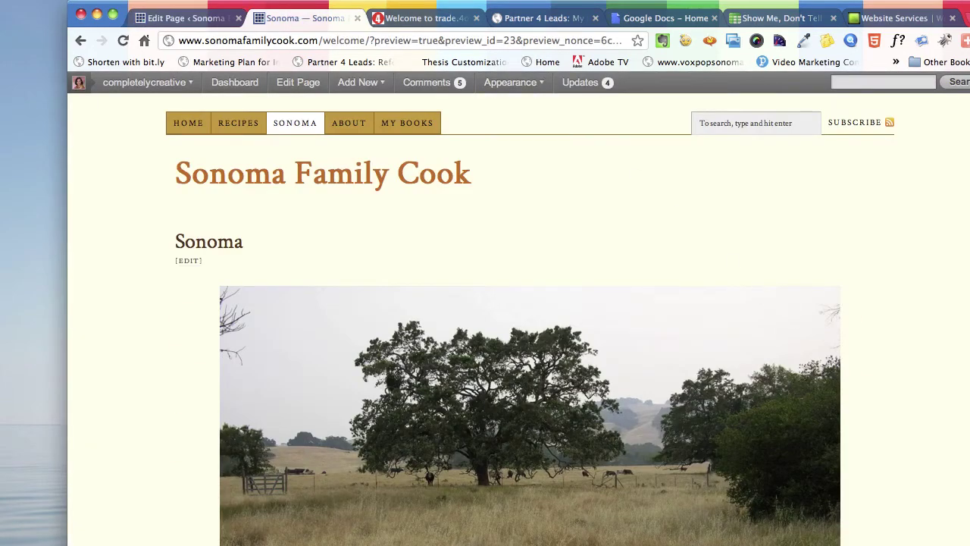
{"action": "scroll", "coordinate": [516, 303], "scroll_direction": "down", "scroll_amount": 5}
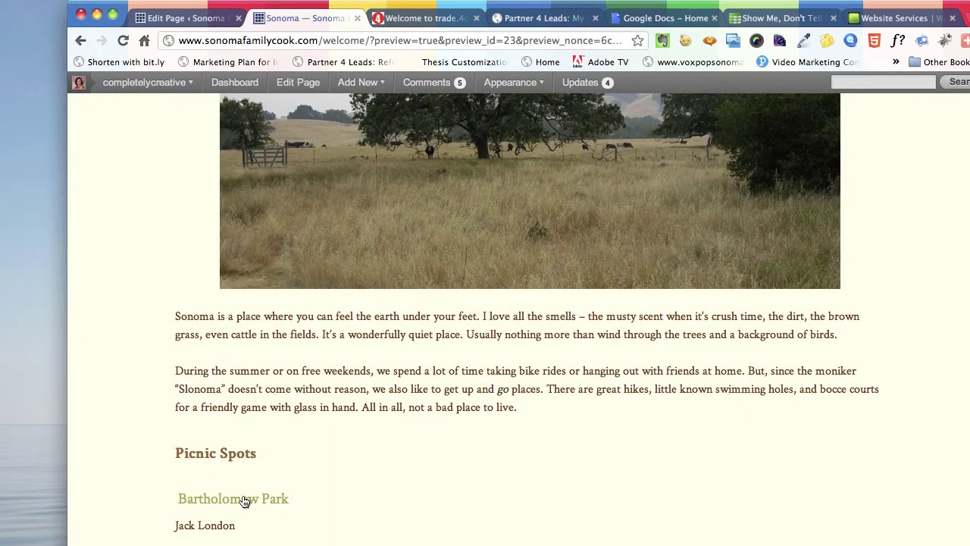
{"action": "left_click", "coordinate": [244, 502]}
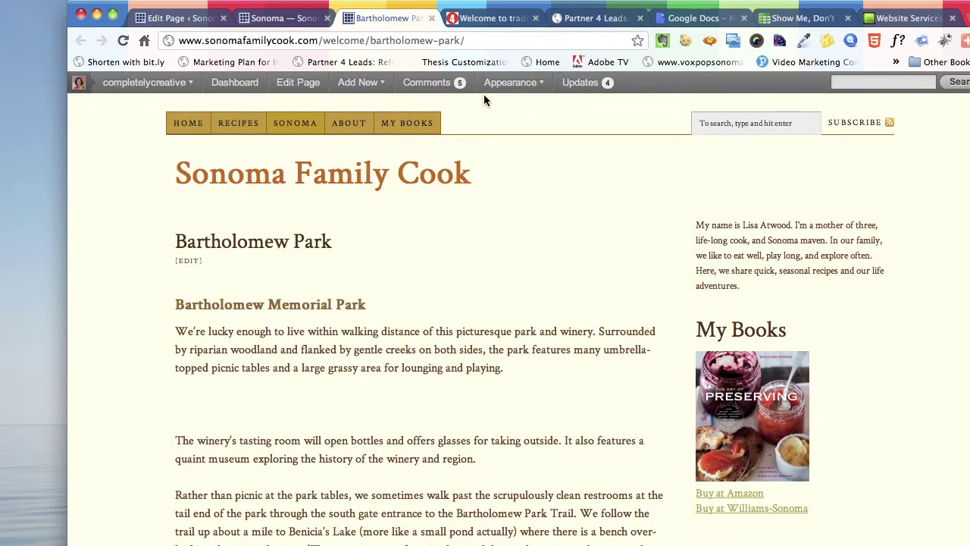
{"action": "scroll", "coordinate": [611, 218], "scroll_direction": "down", "scroll_amount": 1}
{"action": "scroll", "coordinate": [609, 215], "scroll_direction": "down", "scroll_amount": 1}
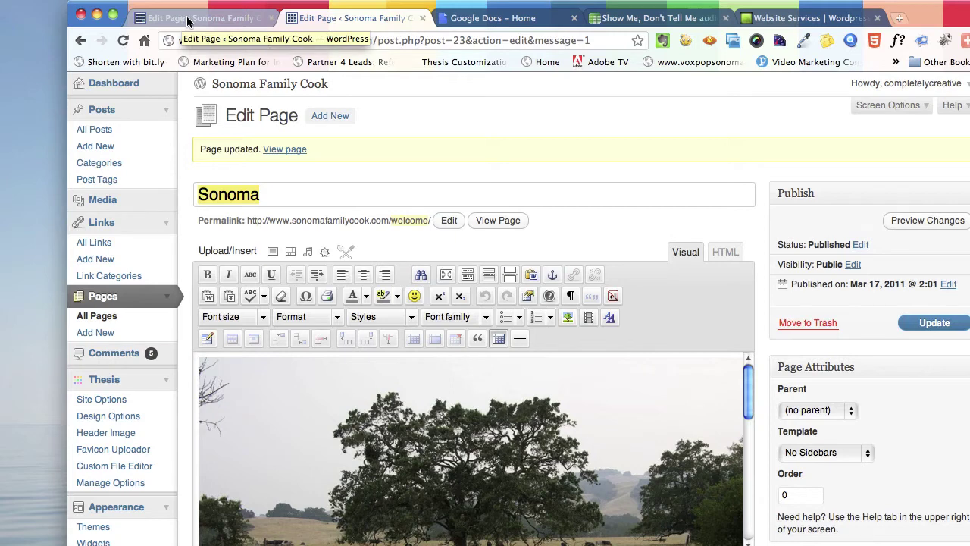
In the Sonoma Overlook Trail page editor, set the parent page to Sonoma.
{"action": "left_click", "coordinate": [187, 20]}
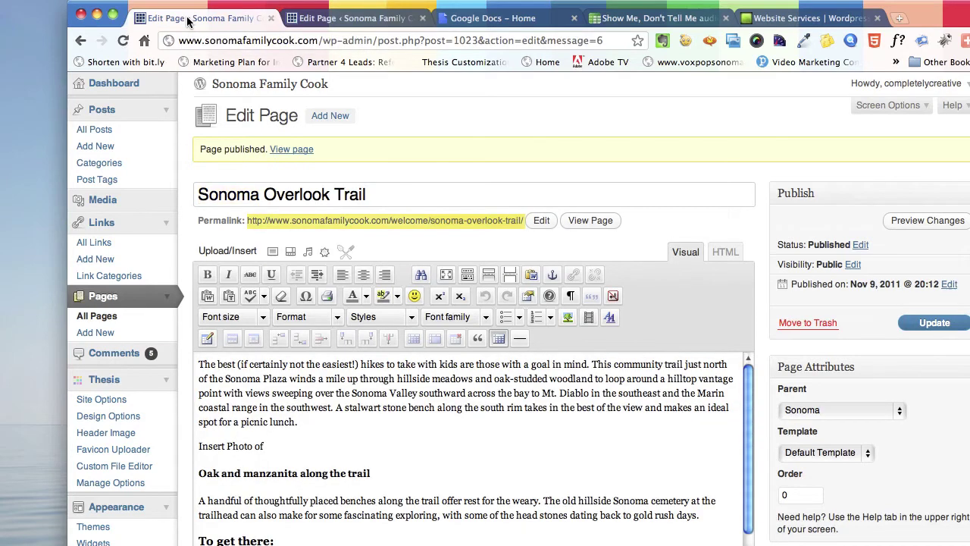
{"action": "scroll", "coordinate": [750, 409], "scroll_direction": "down", "scroll_amount": 1}
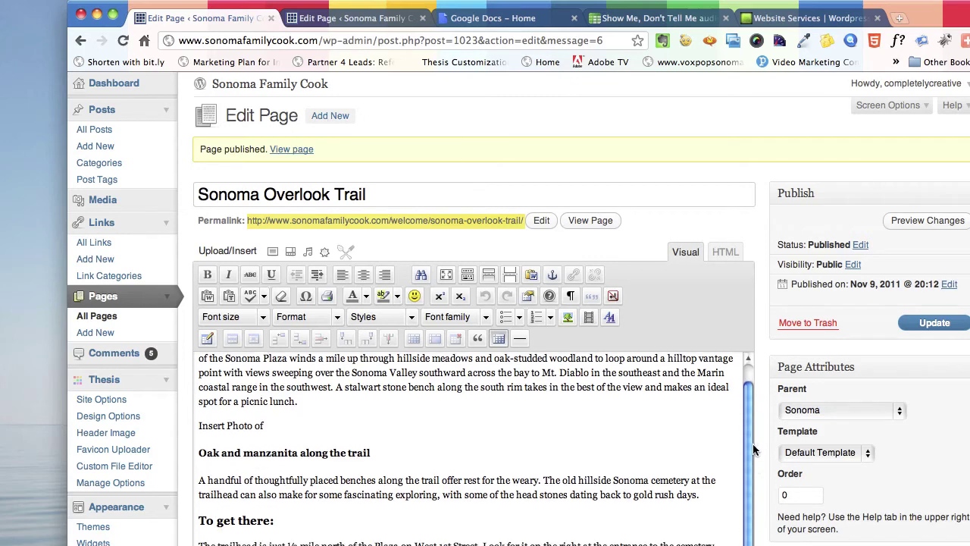
{"action": "scroll", "coordinate": [750, 410], "scroll_direction": "down", "scroll_amount": 3}
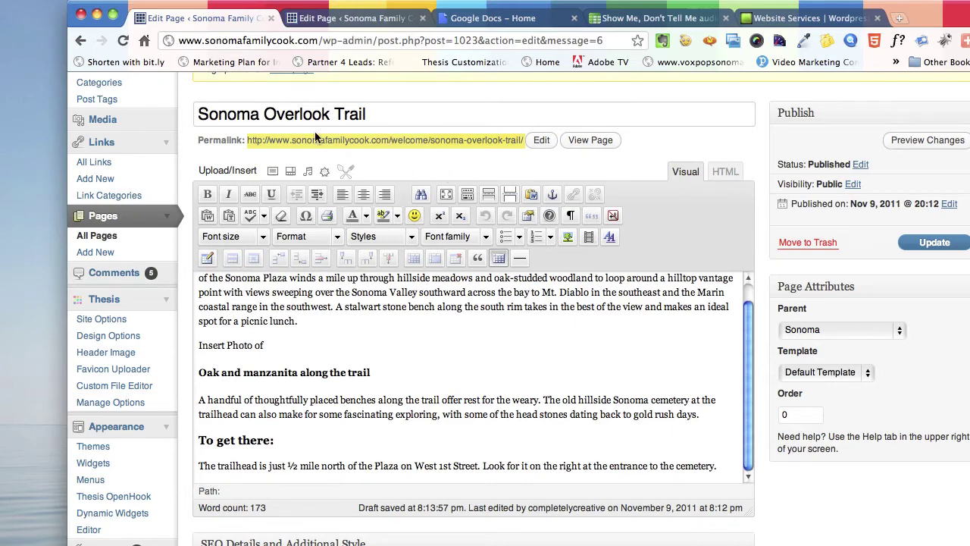
{"action": "left_click", "coordinate": [897, 332]}
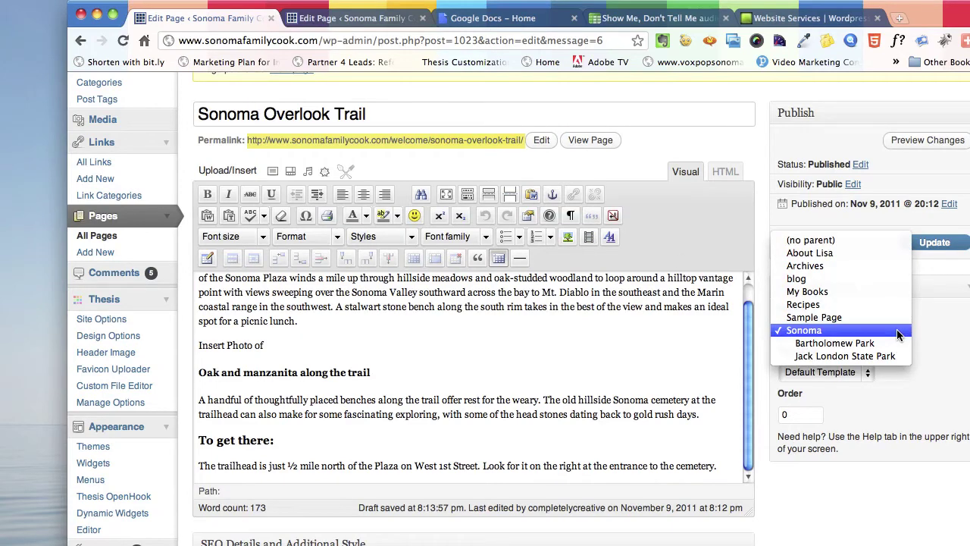
{"action": "left_click", "coordinate": [898, 333]}
Enter meta keywords 'picnic, Sonoma Overlook Trail, Sonoma' and update the page.
{"action": "scroll", "coordinate": [869, 520], "scroll_direction": "down", "scroll_amount": 1}
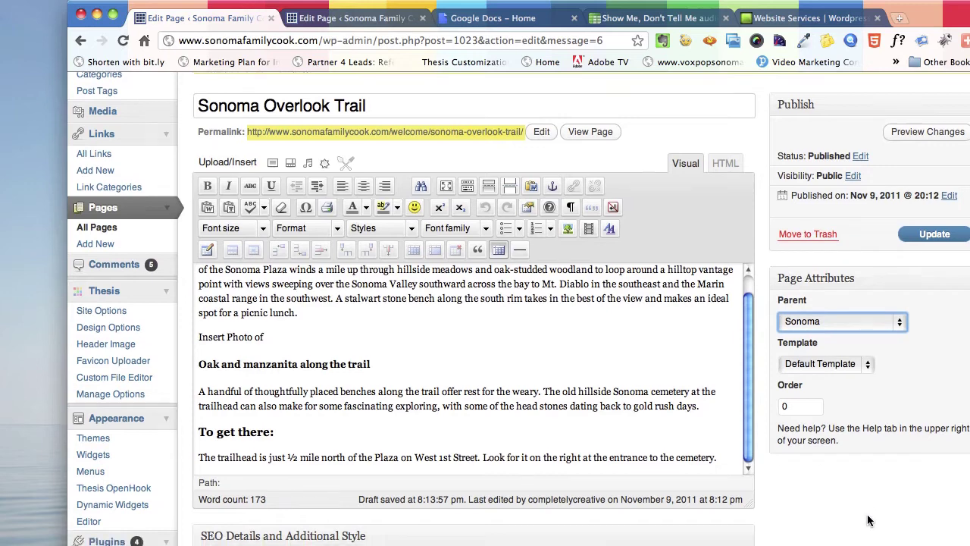
{"action": "scroll", "coordinate": [869, 520], "scroll_direction": "down", "scroll_amount": 10}
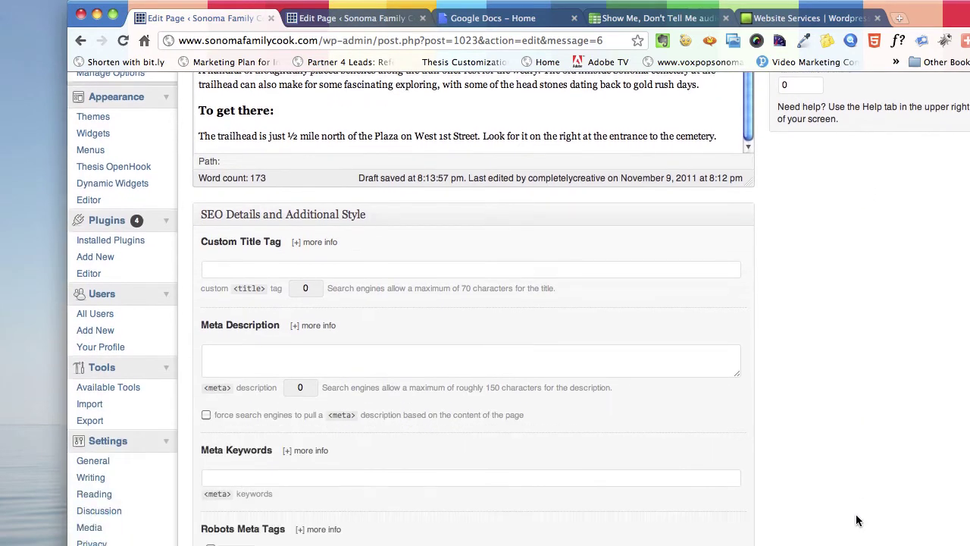
{"action": "left_click", "coordinate": [216, 479]}
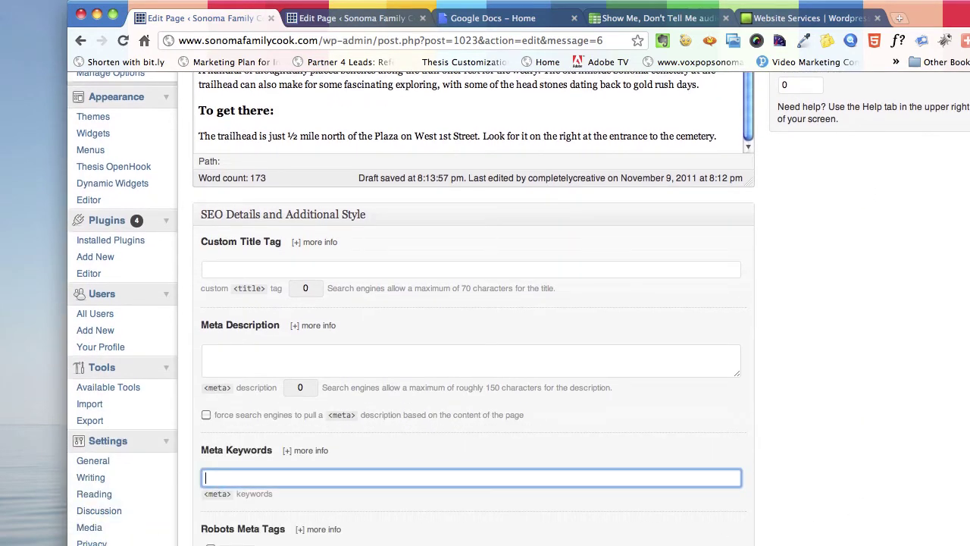
{"action": "type", "text": "picnic, Sonoma Overlook"}
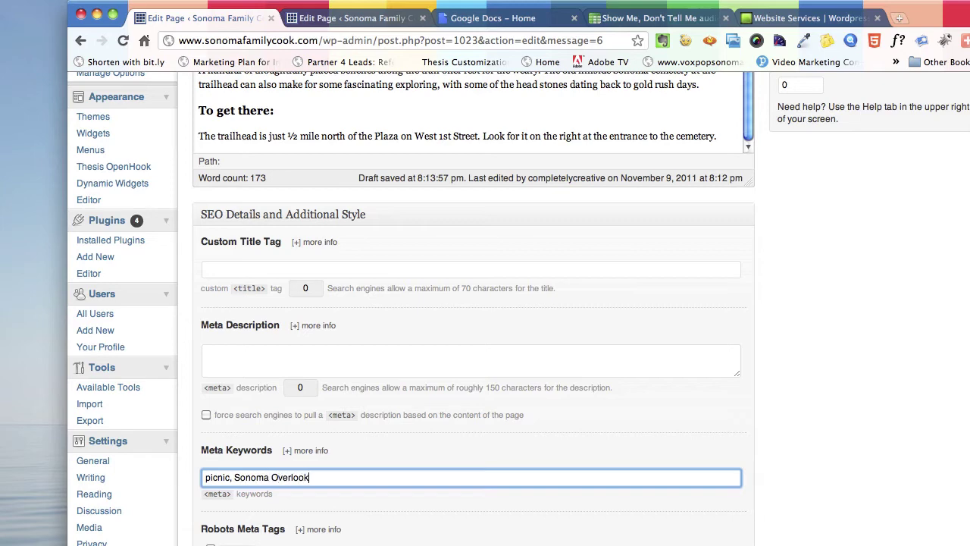
{"action": "type", "text": " Trail, Sonoma"}
{"action": "scroll", "coordinate": [948, 303], "scroll_direction": "up", "scroll_amount": 10}
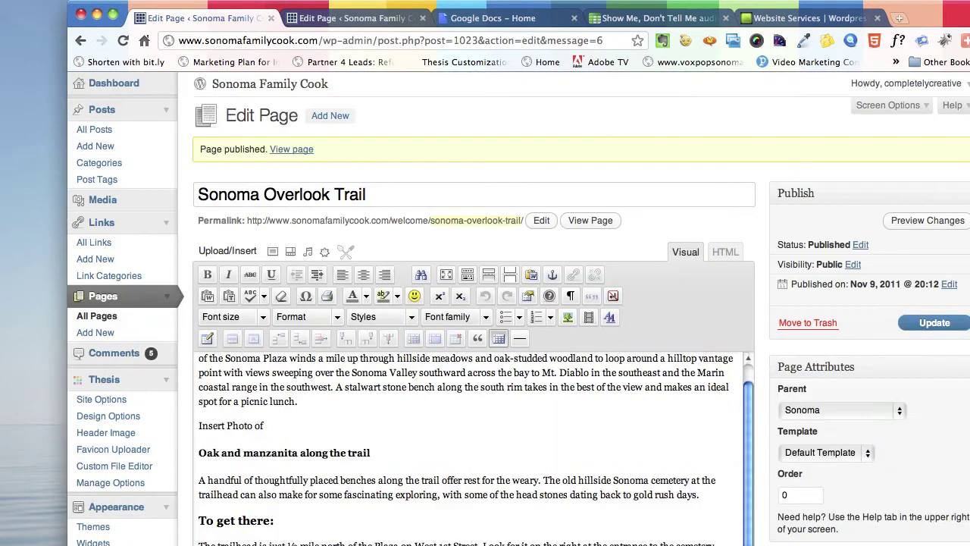
{"action": "left_click", "coordinate": [940, 322]}
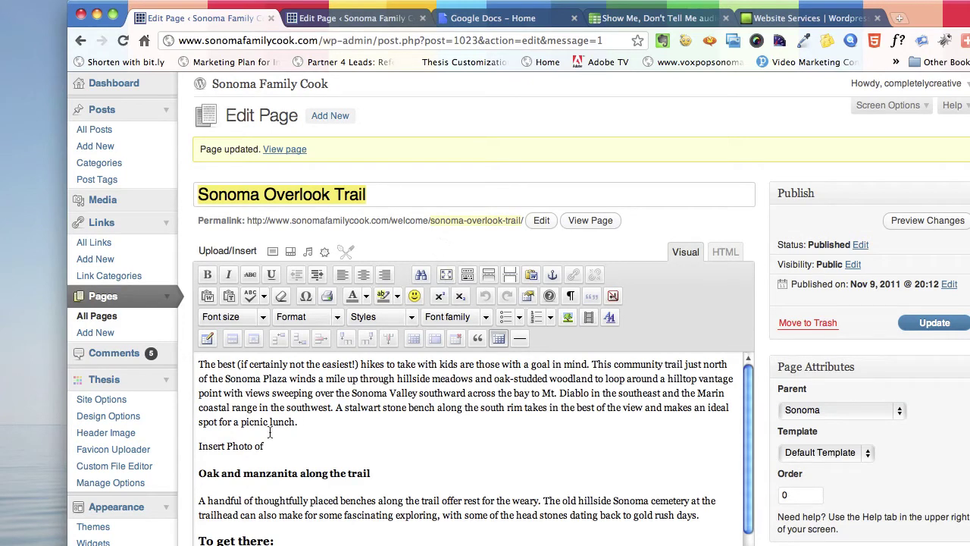
In Thesis Site Options, add Bartholomew Park, Jack London State Park and Sonoma Overlook Trail to the nav menu.
{"action": "left_click", "coordinate": [116, 404]}
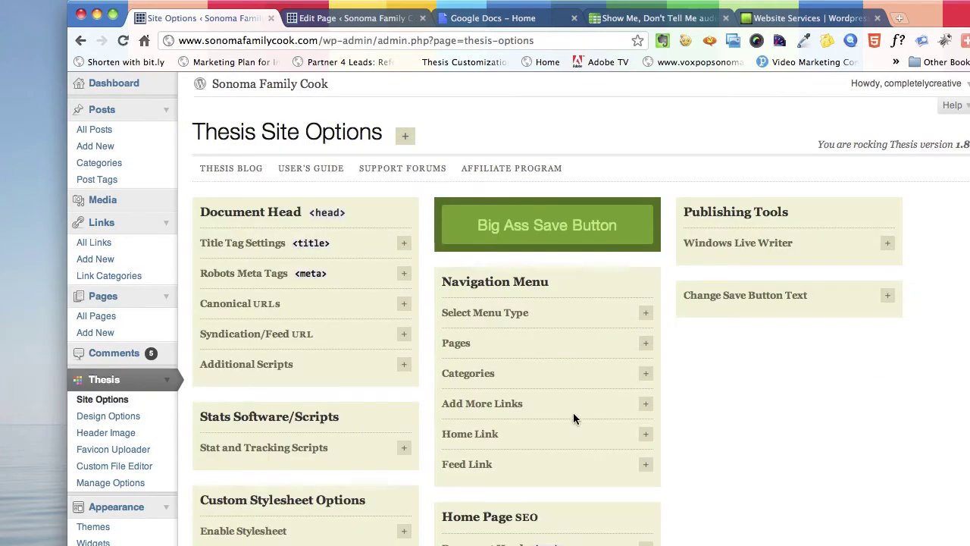
{"action": "left_click", "coordinate": [646, 344]}
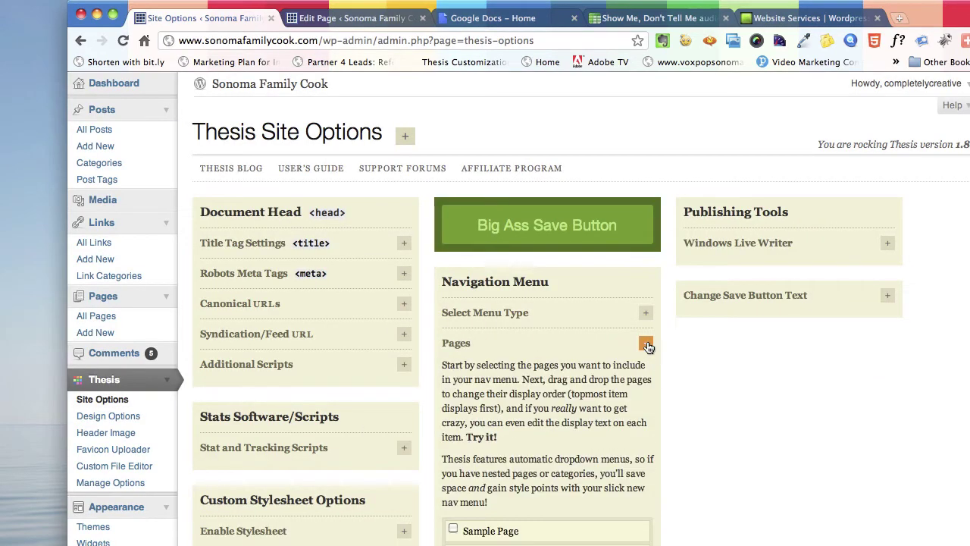
{"action": "scroll", "coordinate": [720, 413], "scroll_direction": "down", "scroll_amount": 3}
{"action": "scroll", "coordinate": [720, 413], "scroll_direction": "down", "scroll_amount": 4}
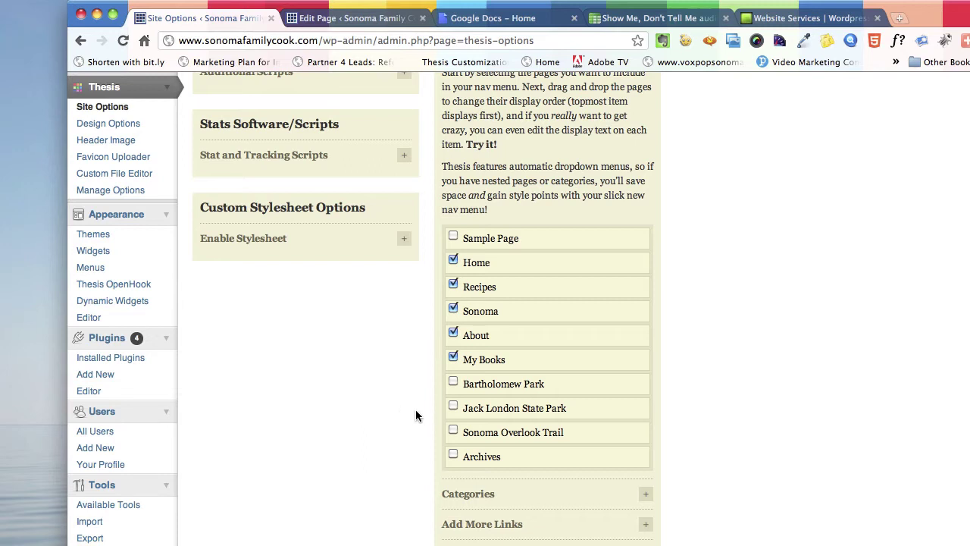
{"action": "left_click", "coordinate": [453, 383]}
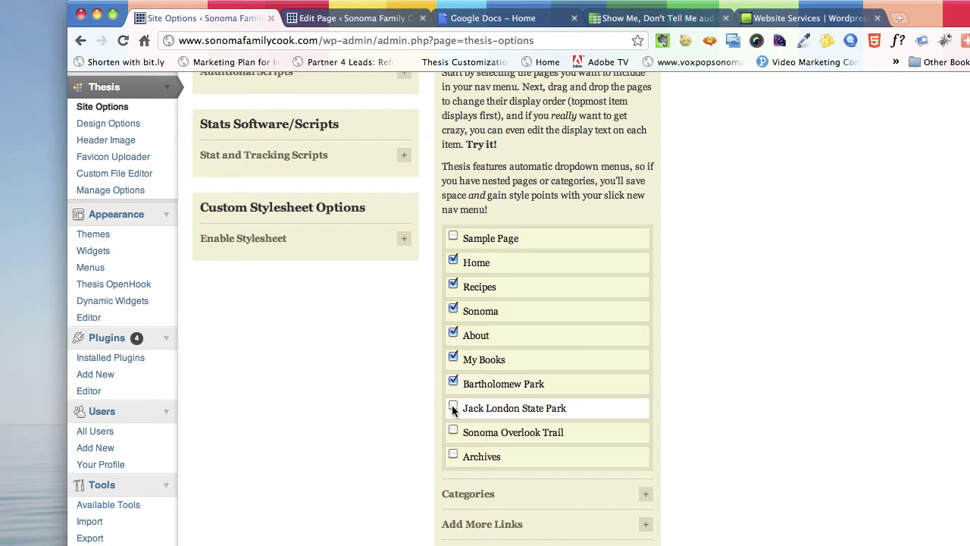
{"action": "left_click", "coordinate": [454, 407]}
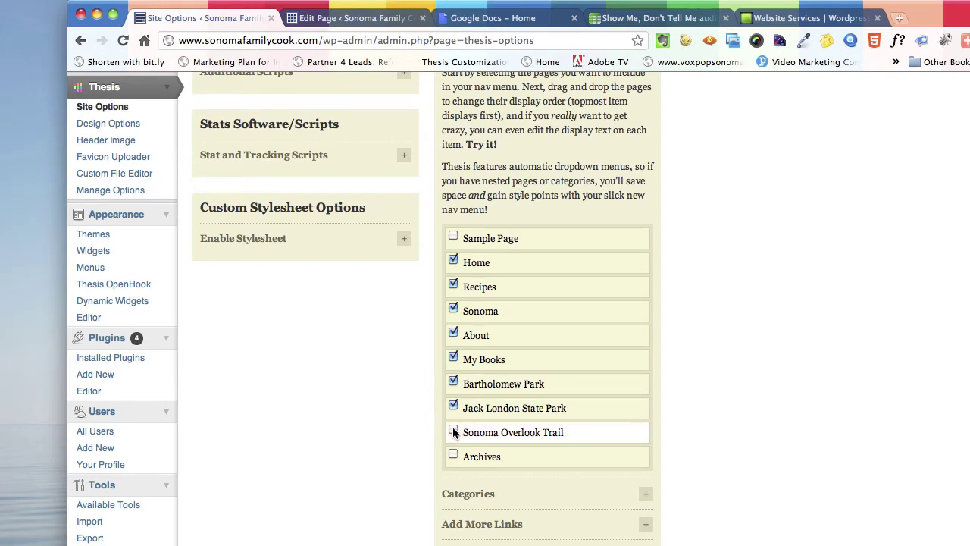
{"action": "left_click", "coordinate": [453, 432]}
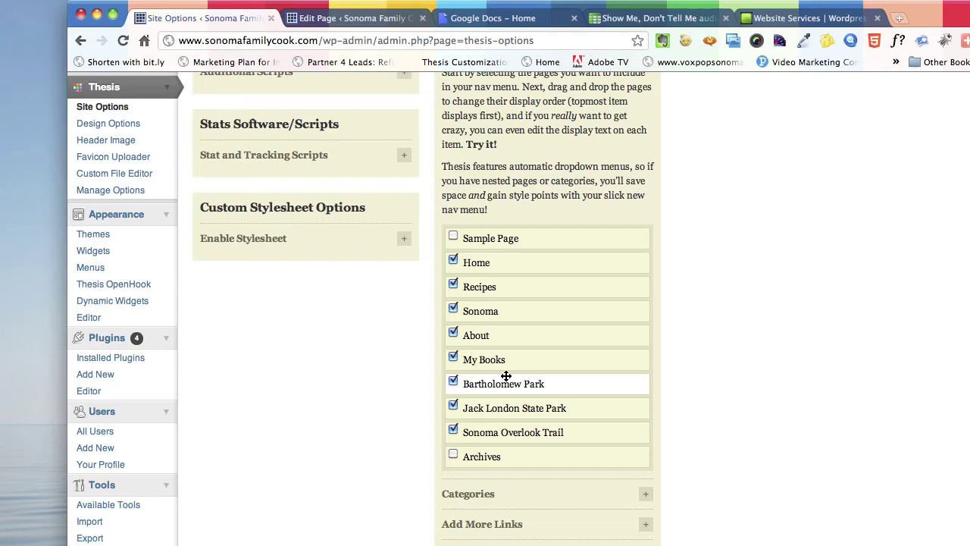
Order the three park pages directly after Sonoma and save the options.
{"action": "left_click_drag", "start_coordinate": [507, 376], "coordinate": [506, 325]}
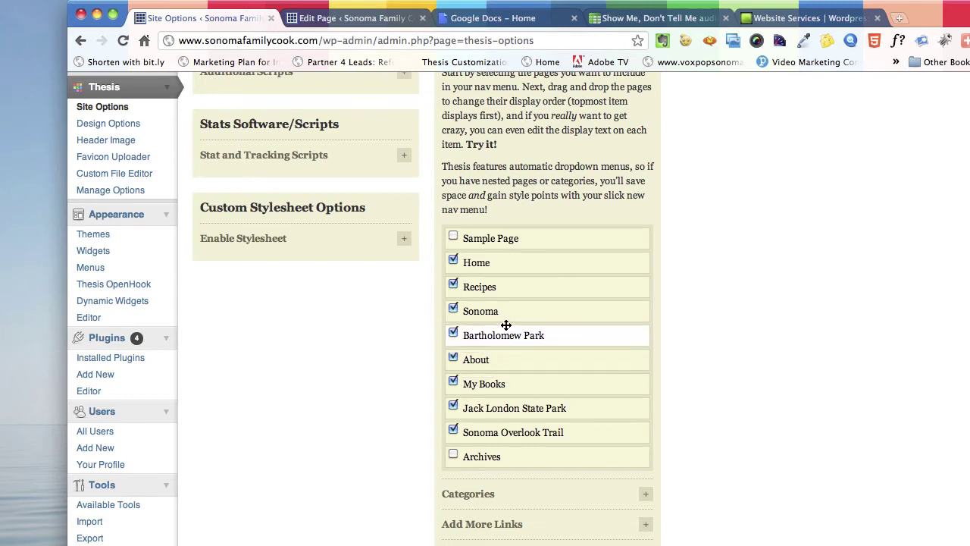
{"action": "left_click_drag", "start_coordinate": [508, 409], "coordinate": [516, 353]}
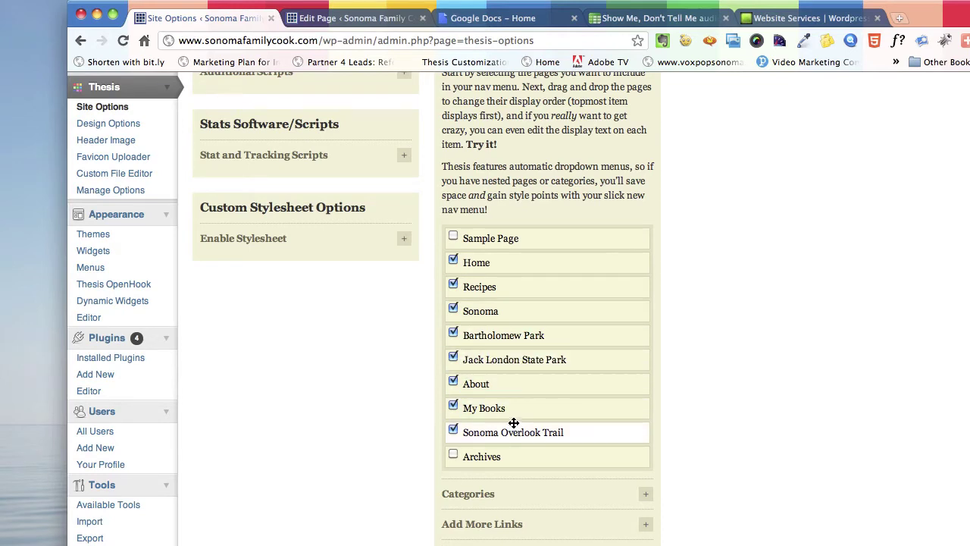
{"action": "left_click_drag", "start_coordinate": [514, 423], "coordinate": [520, 392]}
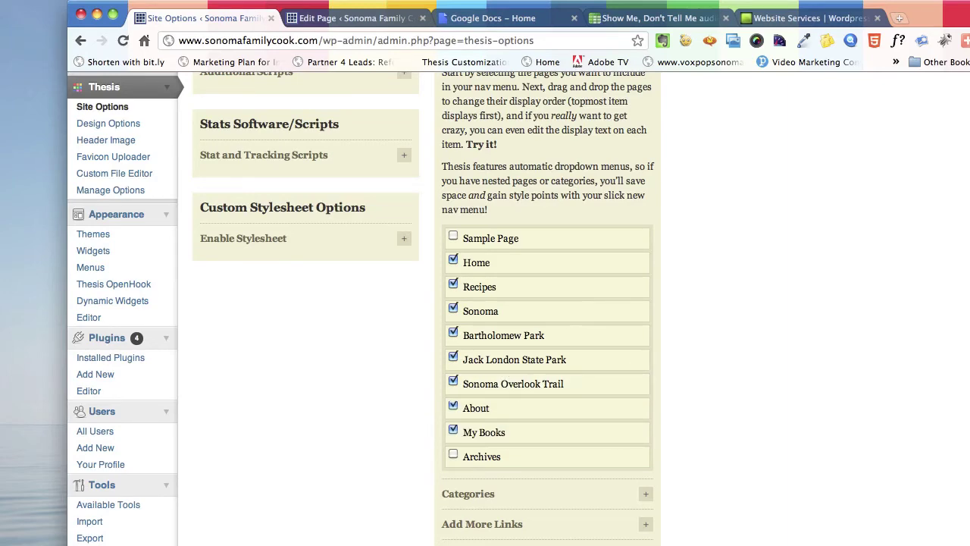
{"action": "scroll", "coordinate": [565, 203], "scroll_direction": "up", "scroll_amount": 5}
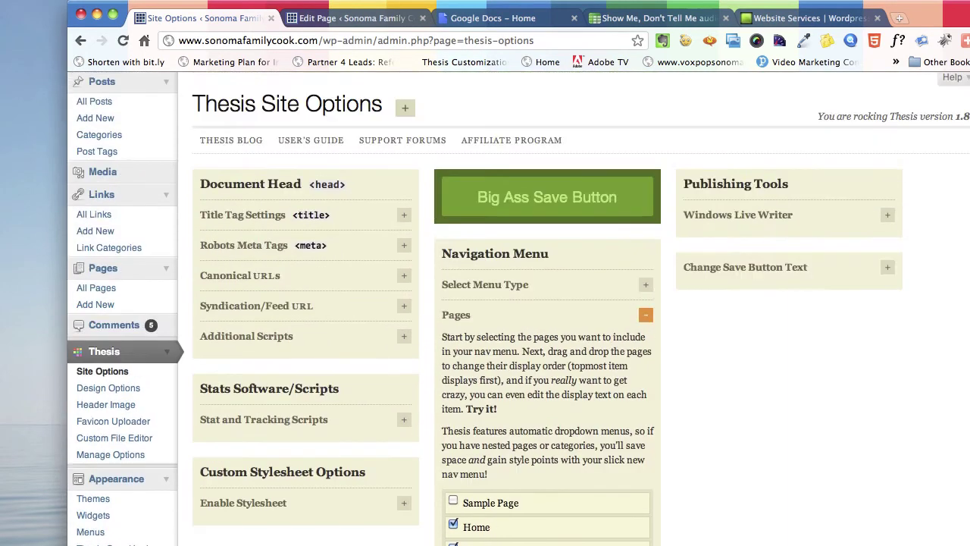
{"action": "left_click", "coordinate": [563, 200]}
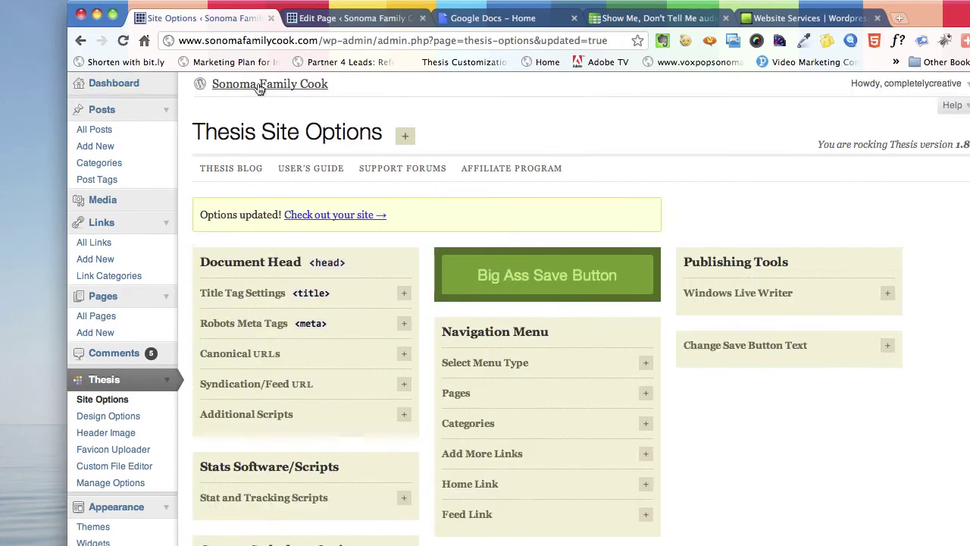
On the live site, open each park page from the Sonoma dropdown, then return to the editor.
{"action": "left_click", "coordinate": [331, 217]}
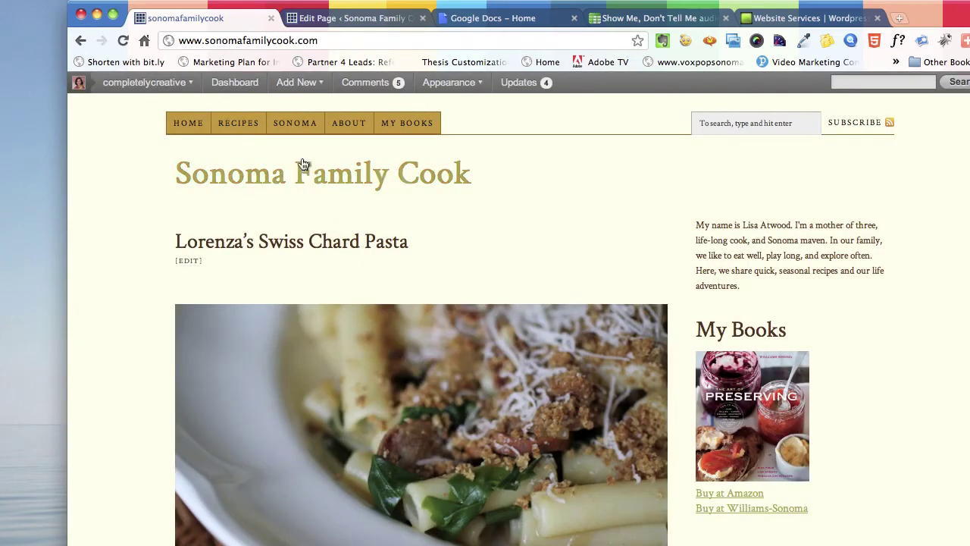
{"action": "mouse_move", "coordinate": [297, 125]}
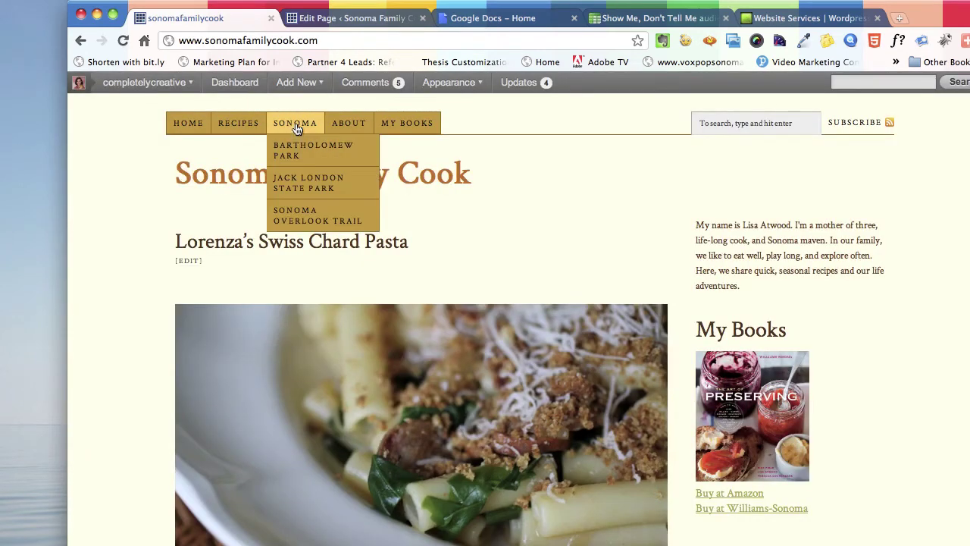
{"action": "left_click", "coordinate": [326, 151]}
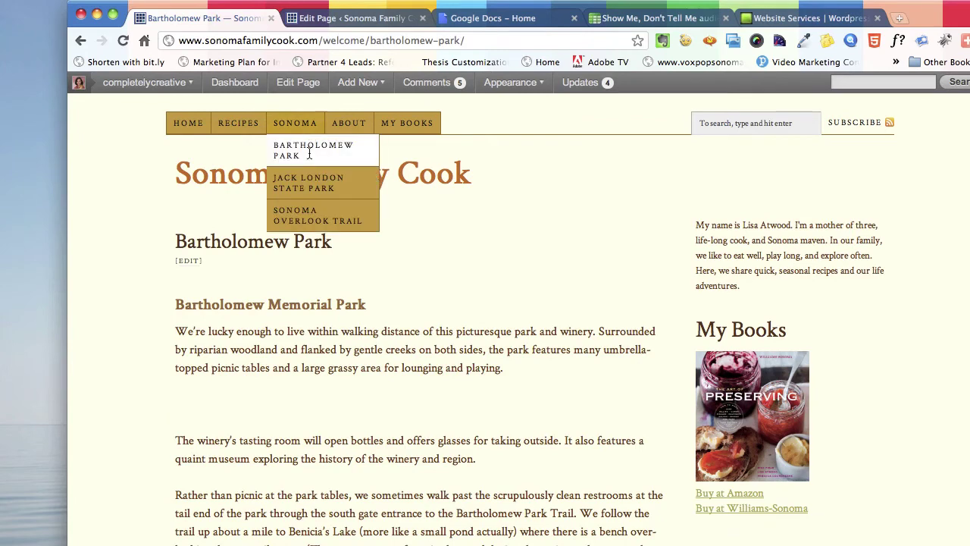
{"action": "left_click", "coordinate": [313, 184]}
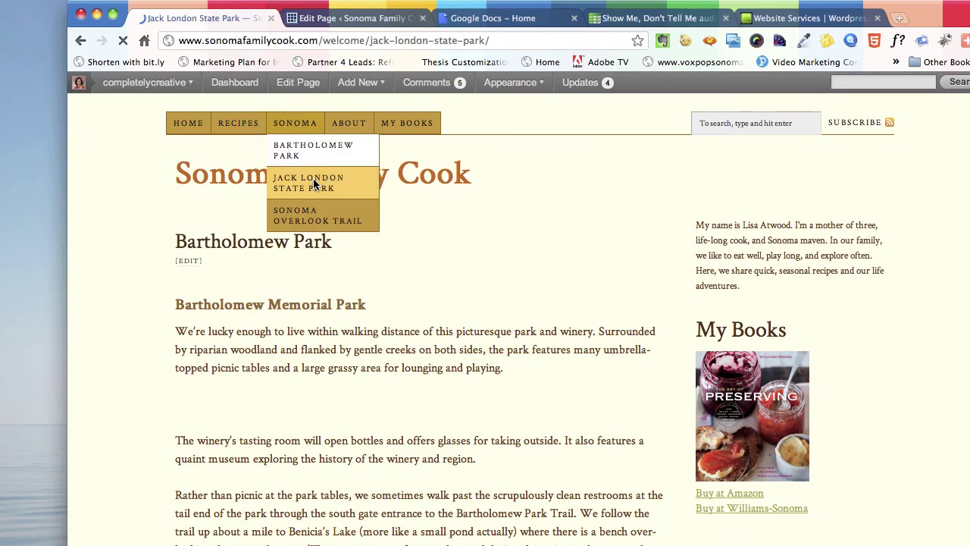
{"action": "mouse_move", "coordinate": [303, 123]}
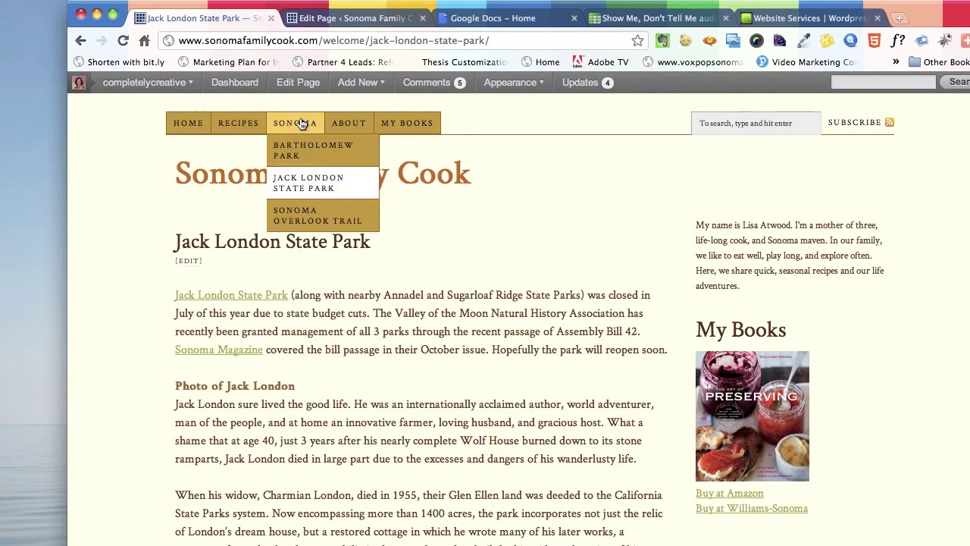
{"action": "left_click", "coordinate": [315, 216]}
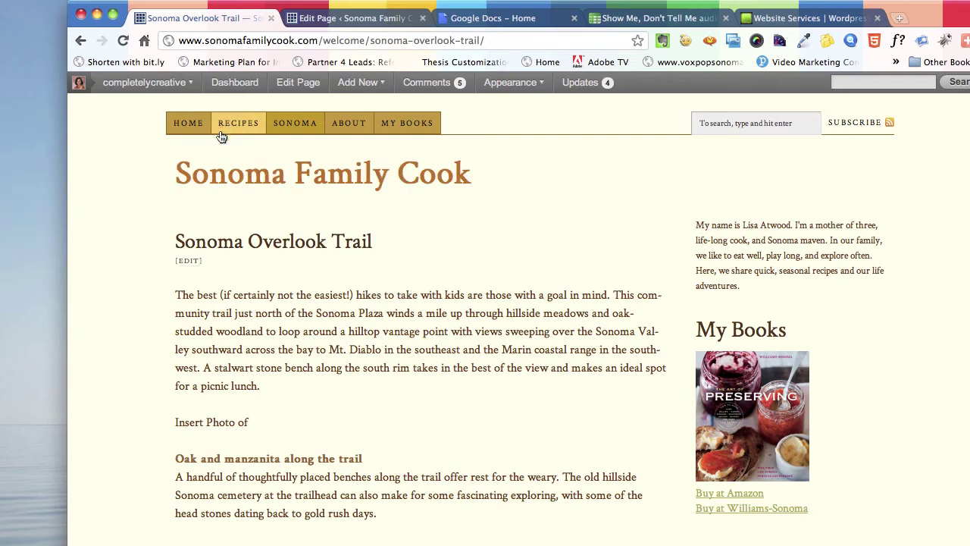
{"action": "left_click", "coordinate": [334, 20]}
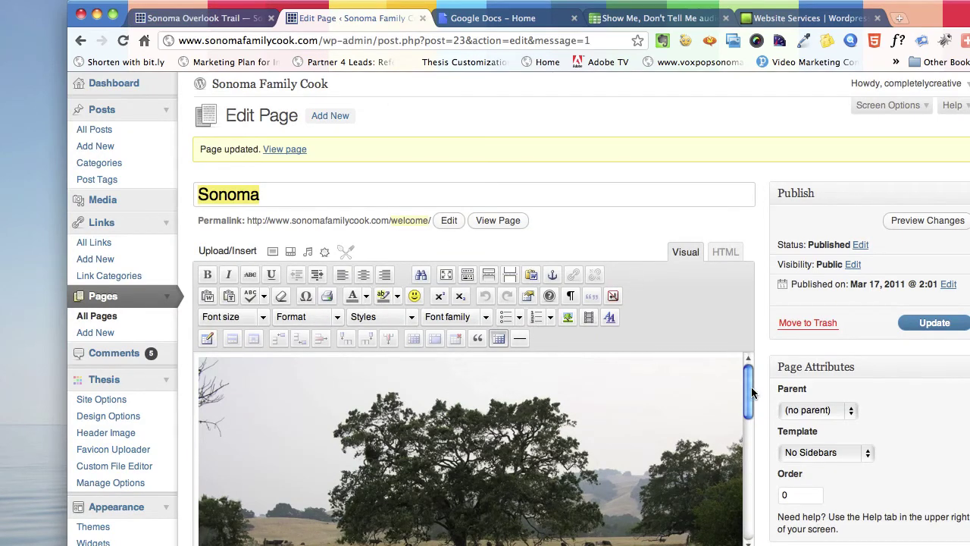
Go to All Pages and scroll to the three park pages nested under Sonoma.
{"action": "left_click_drag", "start_coordinate": [748, 397], "coordinate": [753, 476]}
{"action": "scroll", "coordinate": [753, 476], "scroll_direction": "down", "scroll_amount": 7}
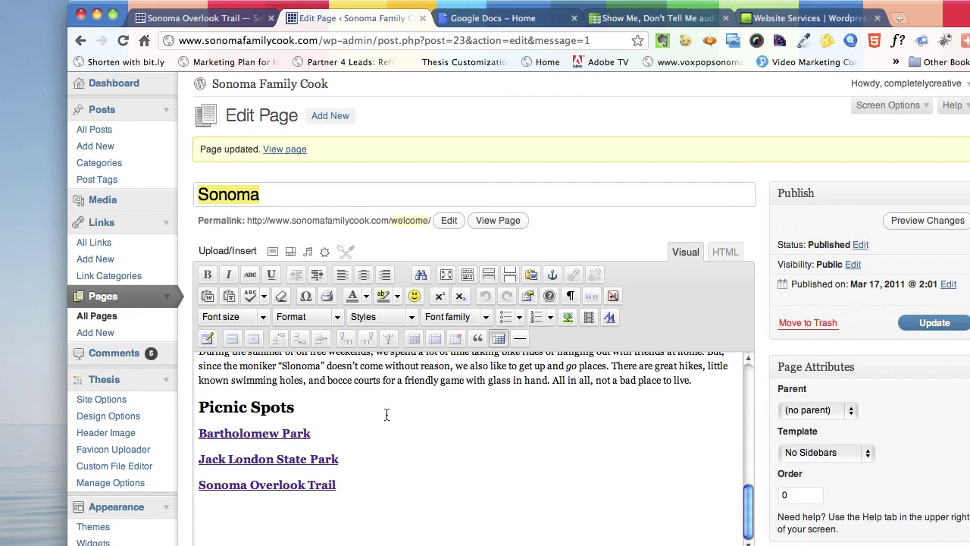
{"action": "left_click", "coordinate": [108, 323]}
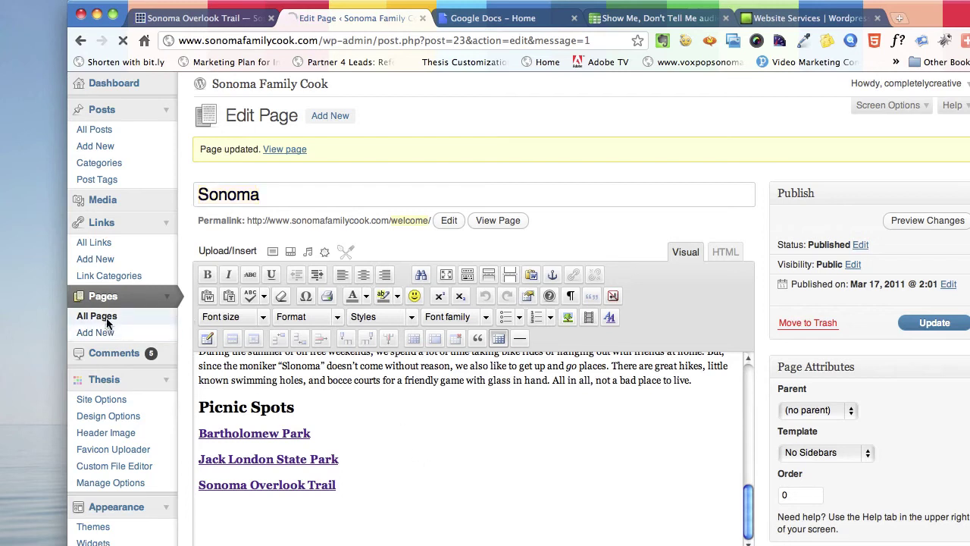
{"action": "scroll", "coordinate": [280, 420], "scroll_direction": "down", "scroll_amount": 1}
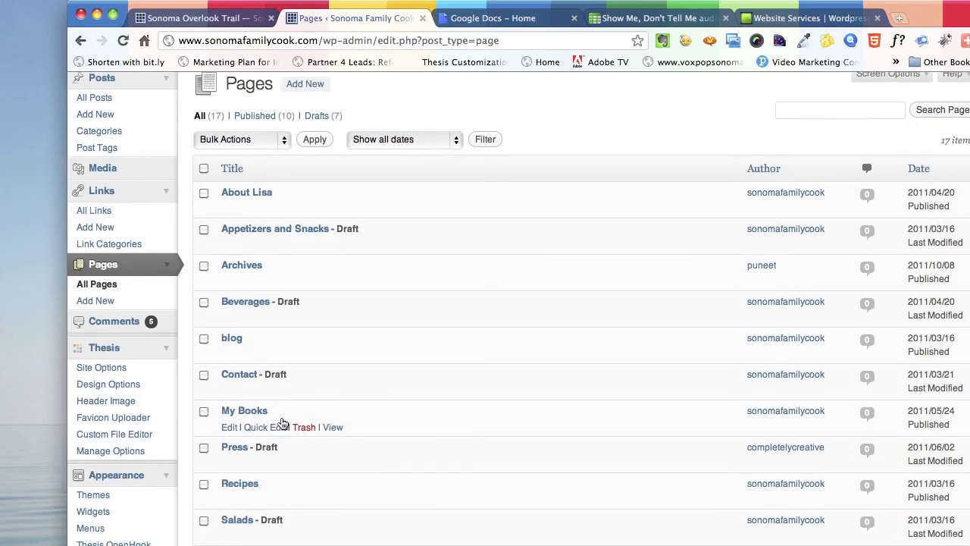
{"action": "scroll", "coordinate": [284, 424], "scroll_direction": "down", "scroll_amount": 6}
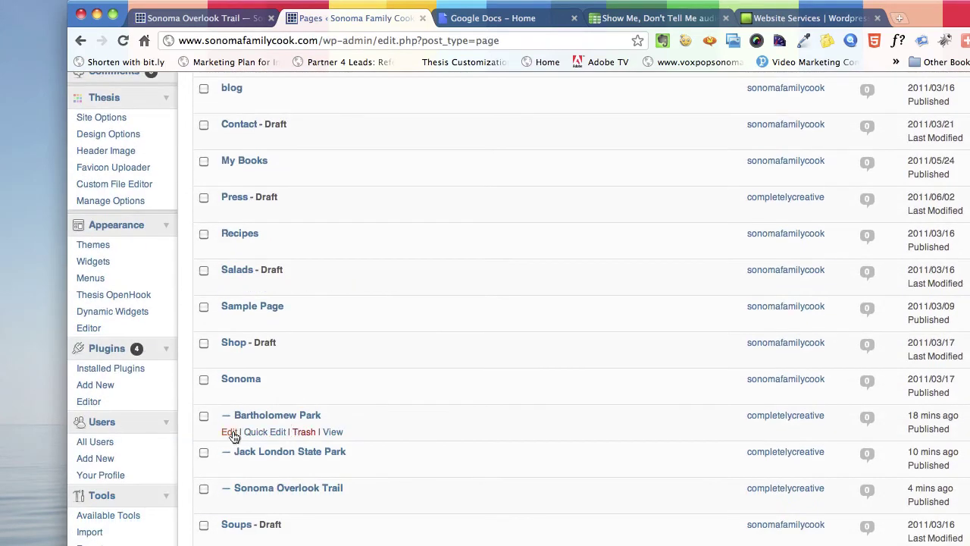
Select Bartholomew Park's full permalink URL in its editor, then return to the Sonoma Overlook Trail page.
{"action": "left_click", "coordinate": [230, 432]}
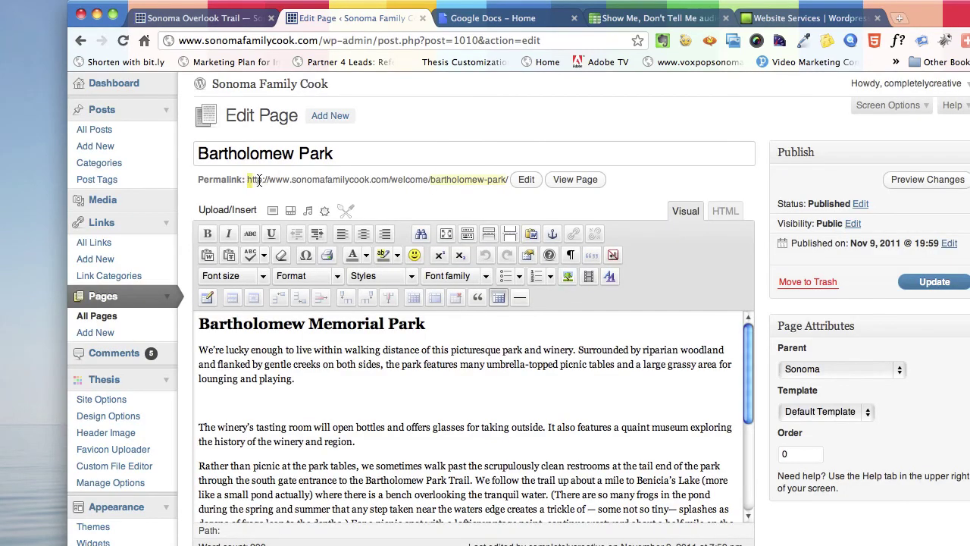
{"action": "left_click_drag", "start_coordinate": [258, 179], "coordinate": [508, 181]}
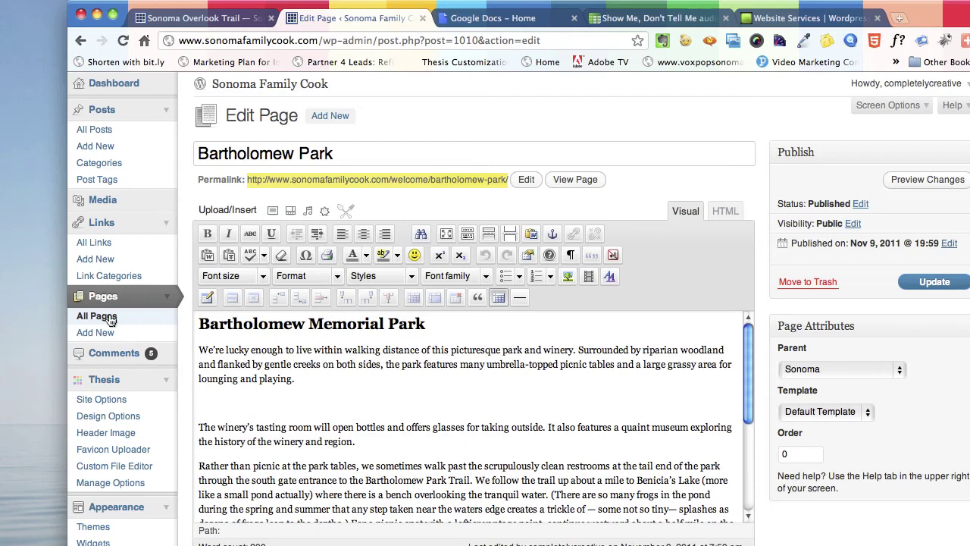
{"action": "left_click", "coordinate": [215, 19]}
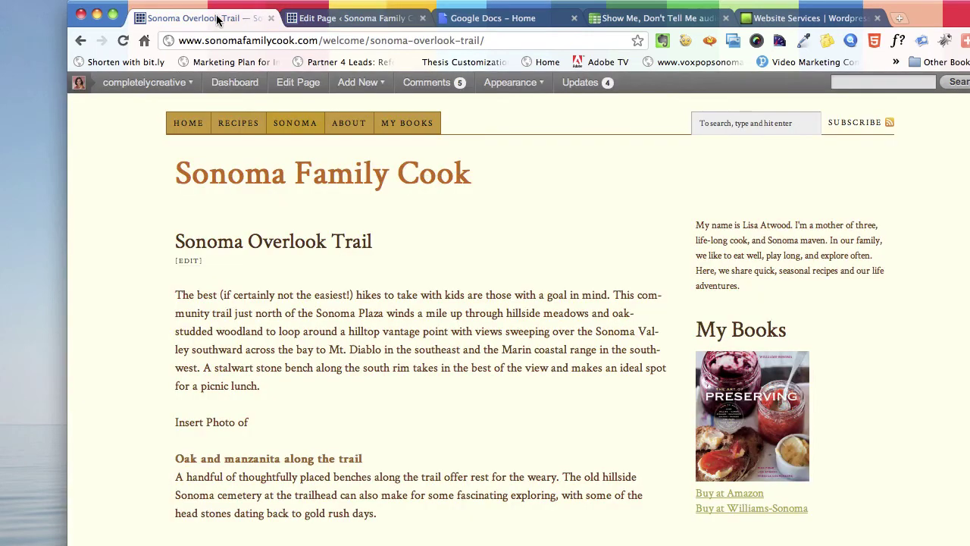
In the Sonoma page editor, link the 'Bartholomew Park' text to its permalink.
{"action": "left_click", "coordinate": [300, 130]}
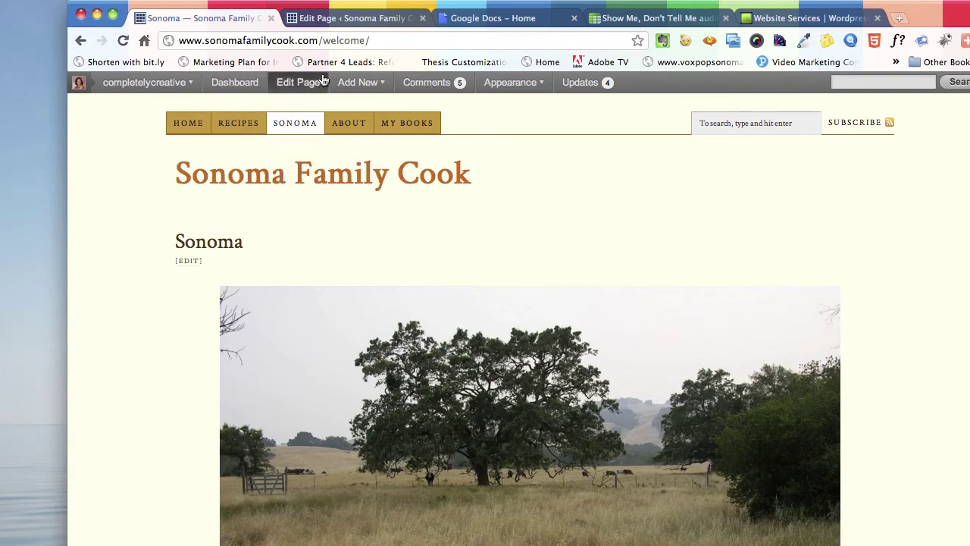
{"action": "left_click", "coordinate": [323, 81]}
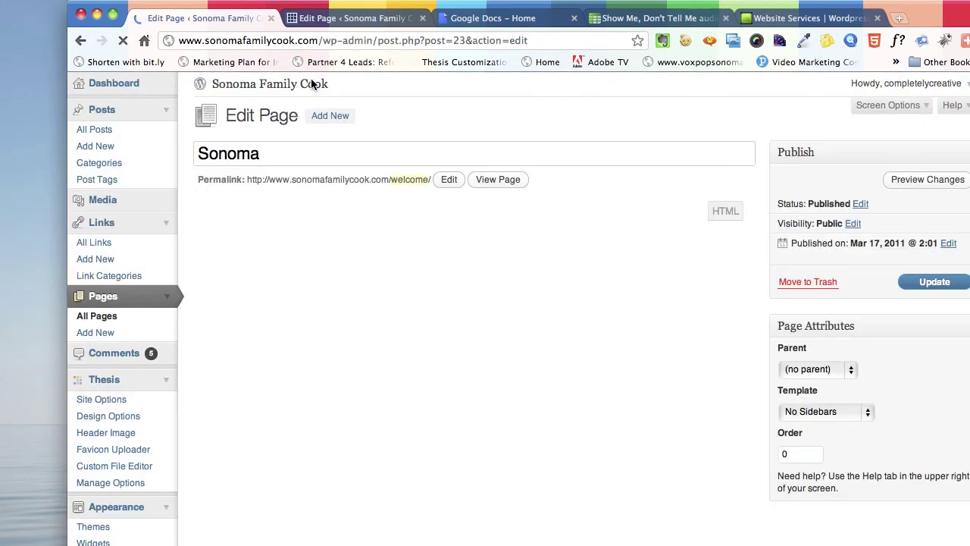
{"action": "left_click_drag", "start_coordinate": [746, 346], "coordinate": [760, 500]}
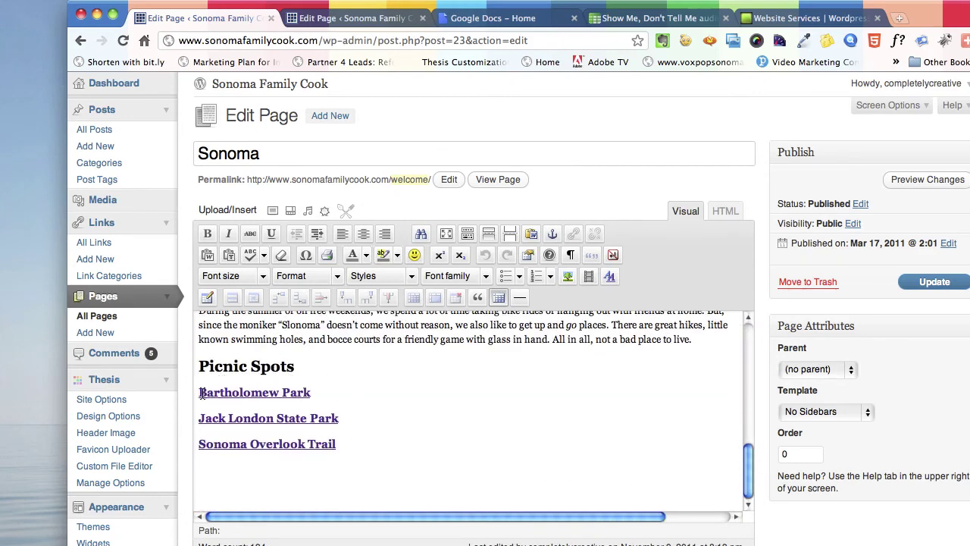
{"action": "left_click_drag", "start_coordinate": [201, 392], "coordinate": [321, 394]}
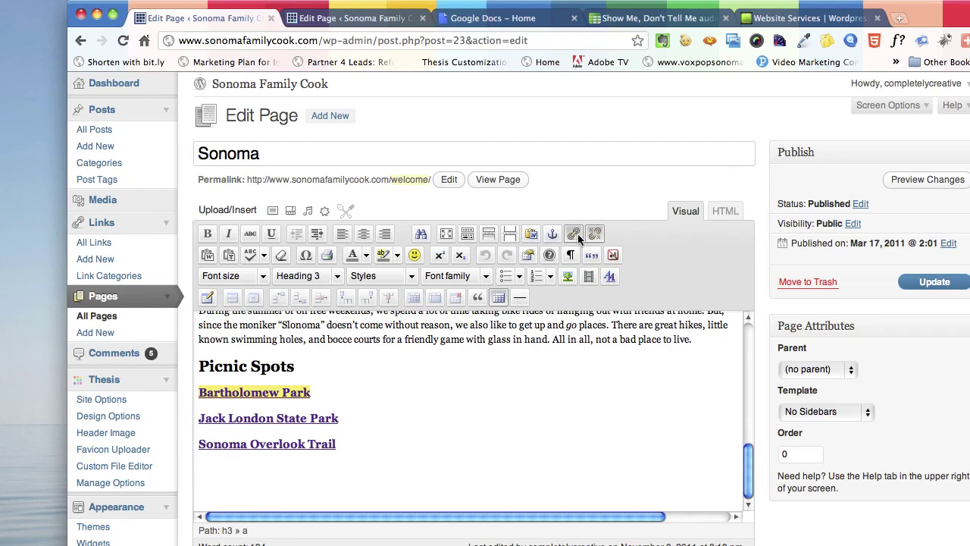
{"action": "left_click", "coordinate": [575, 233]}
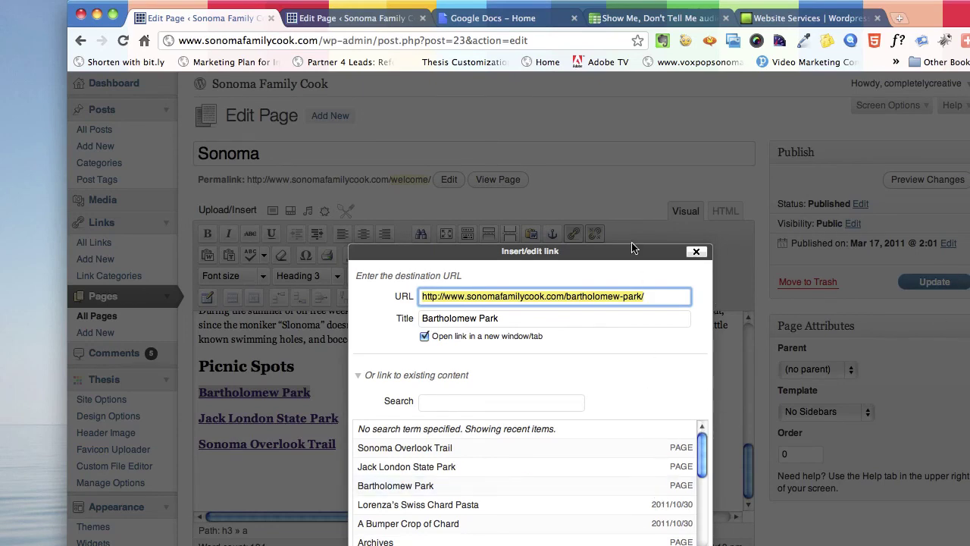
{"action": "left_click_drag", "start_coordinate": [632, 250], "coordinate": [639, 149]}
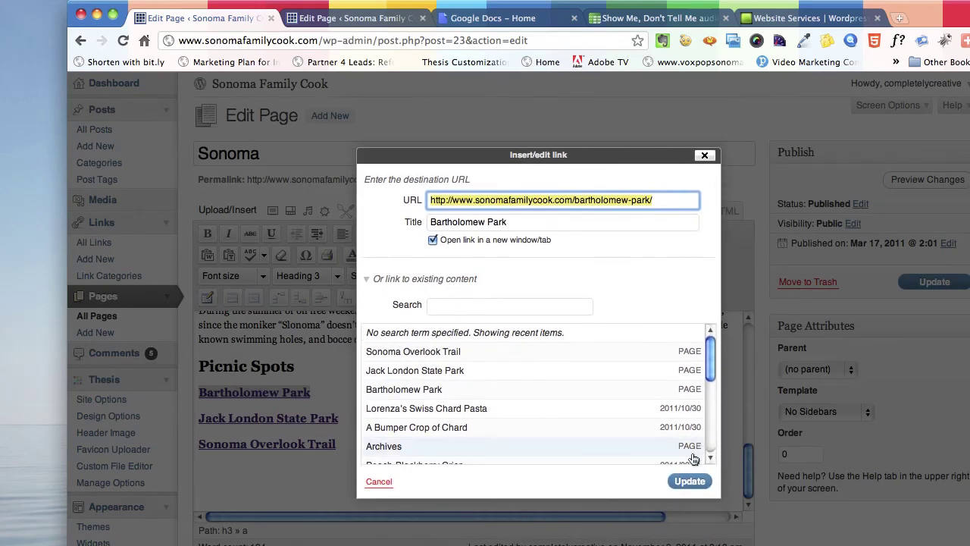
{"action": "left_click", "coordinate": [688, 479]}
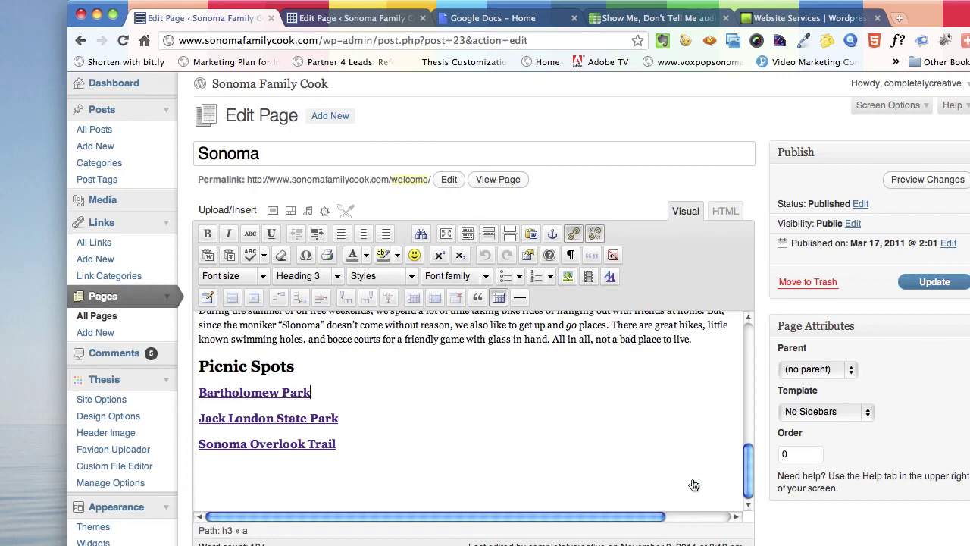
Update the Sonoma page and check the live Picnic Spots links.
{"action": "left_click", "coordinate": [925, 290]}
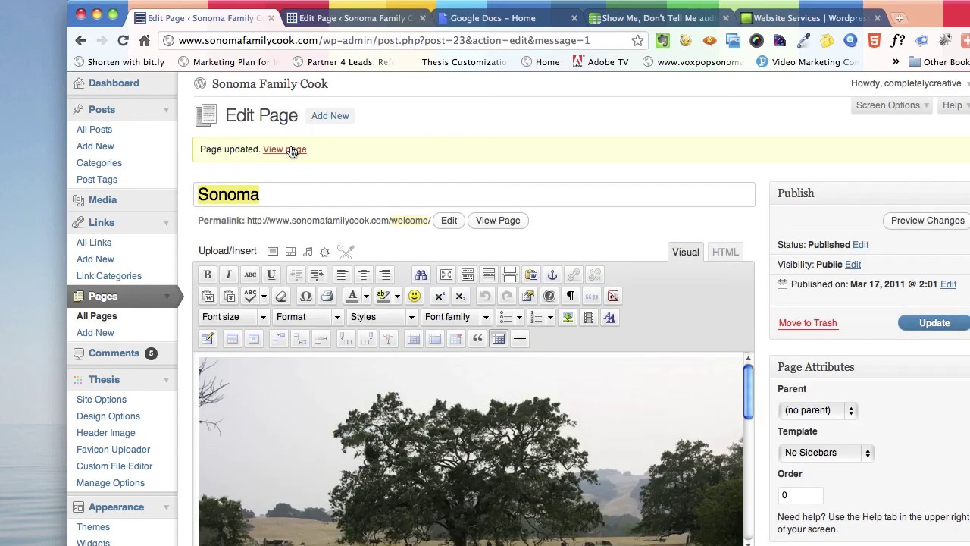
{"action": "left_click", "coordinate": [289, 149]}
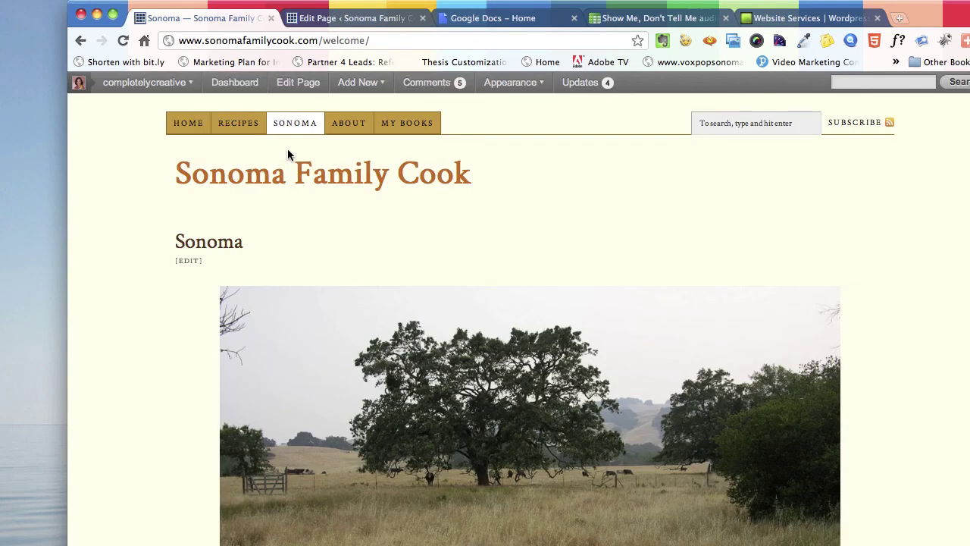
{"action": "scroll", "coordinate": [947, 256], "scroll_direction": "down", "scroll_amount": 3}
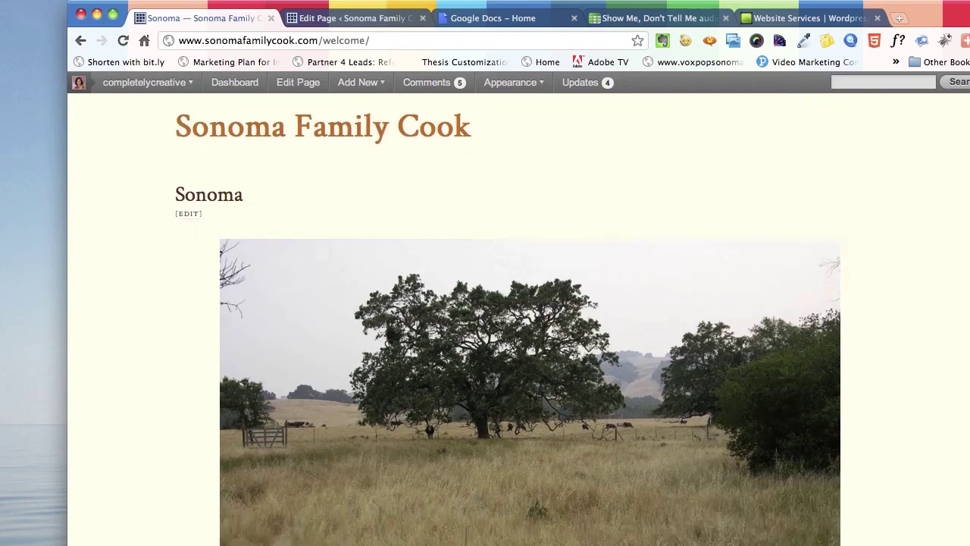
{"action": "scroll", "coordinate": [517, 326], "scroll_direction": "down", "scroll_amount": 10}
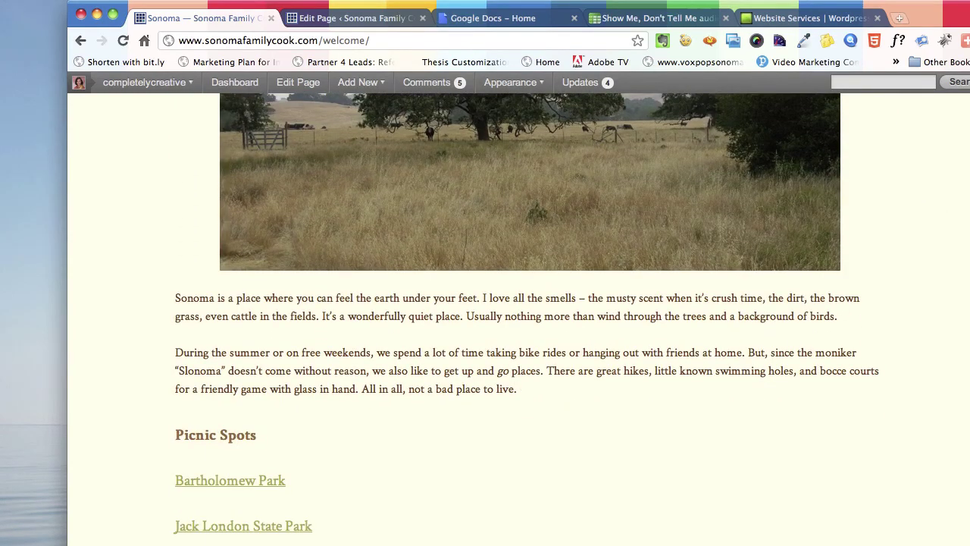